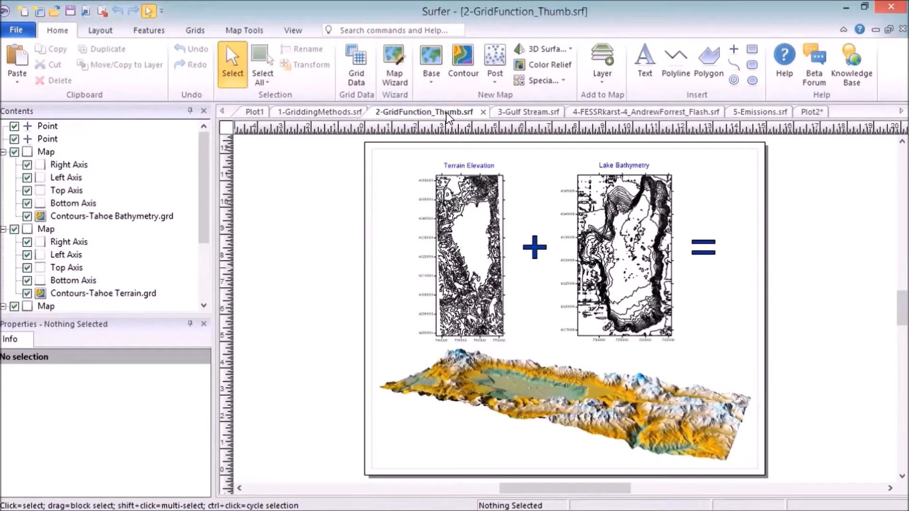
# Step: Look through the open example maps of Gulf Stream currents, the karst seismic profile and power plant emissions
pyautogui.click(536, 115)
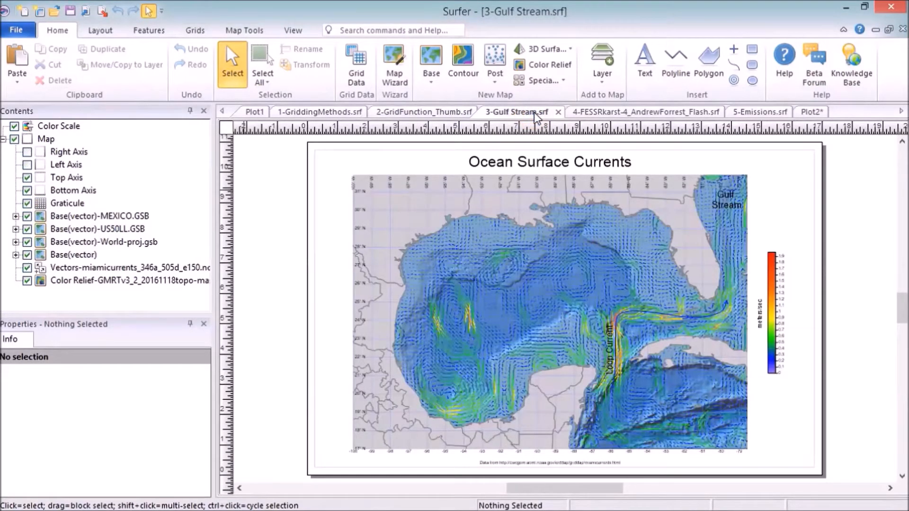
pyautogui.click(643, 115)
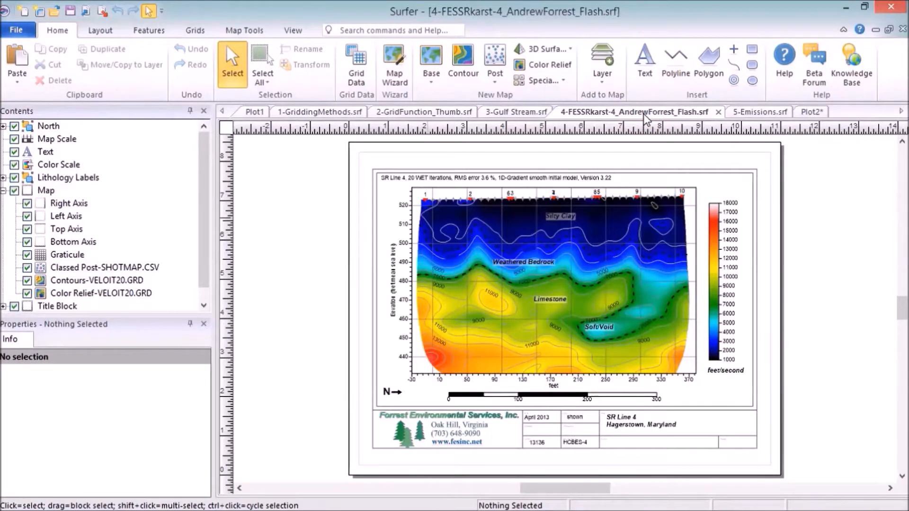
pyautogui.click(755, 115)
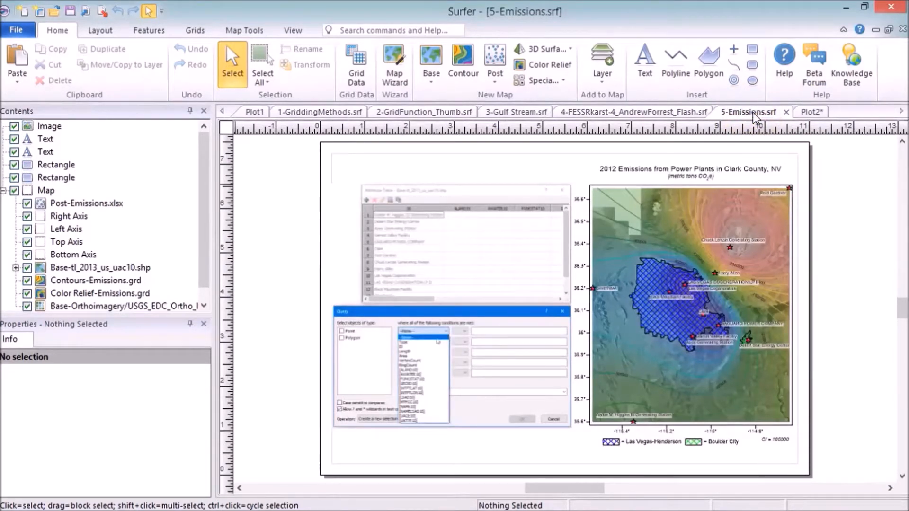
# Step: In the empty Plot2 document, start the Map Wizard and browse for VOC_Concentration.xlsx as the data file
pyautogui.click(807, 113)
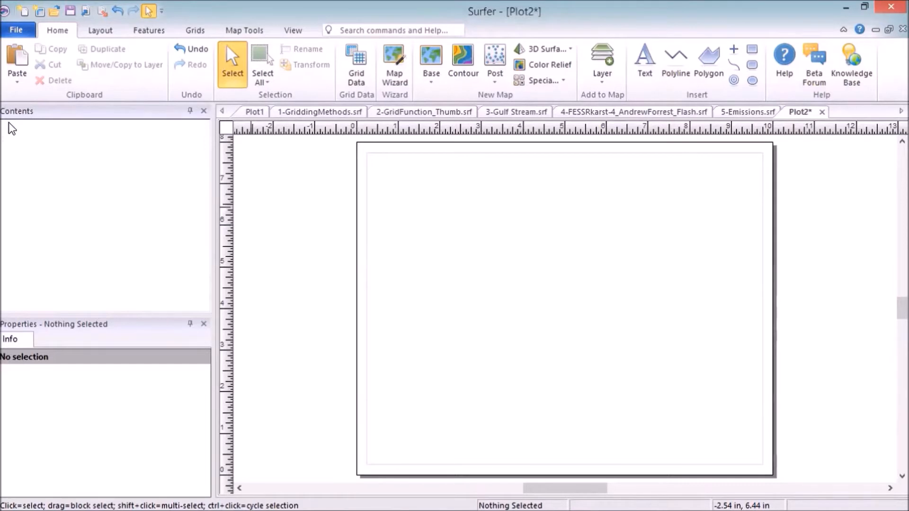
pyautogui.click(63, 32)
pyautogui.click(389, 83)
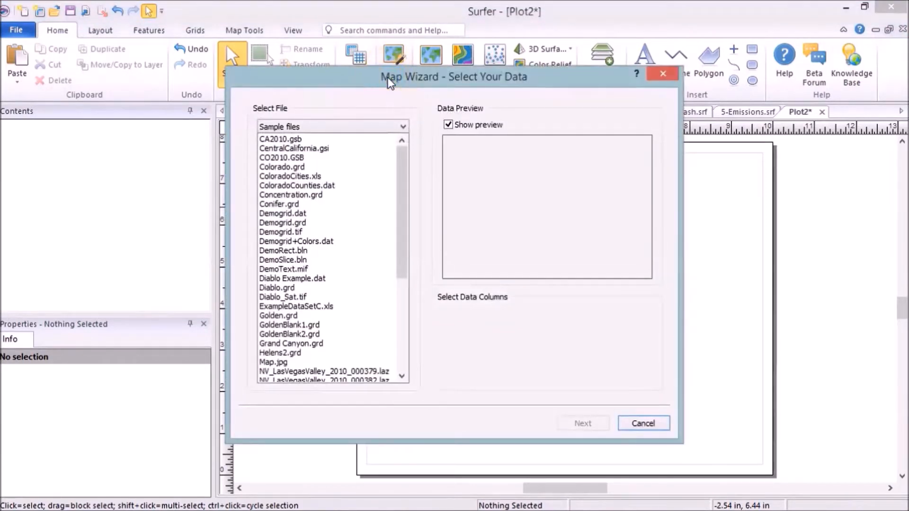
pyautogui.click(402, 127)
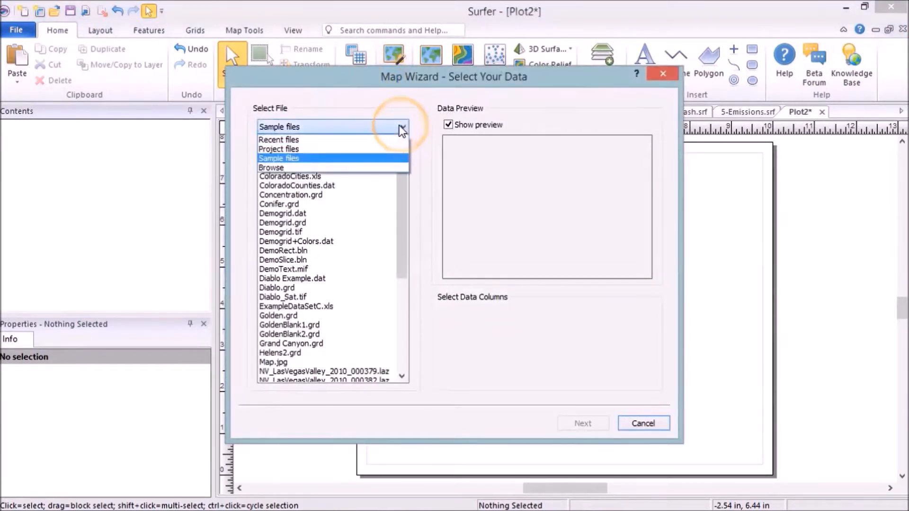
pyautogui.click(400, 168)
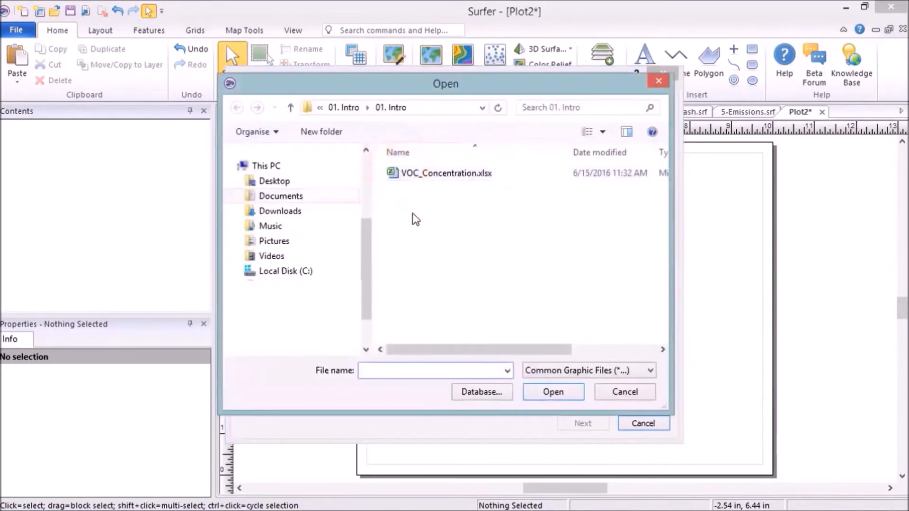
pyautogui.click(461, 176)
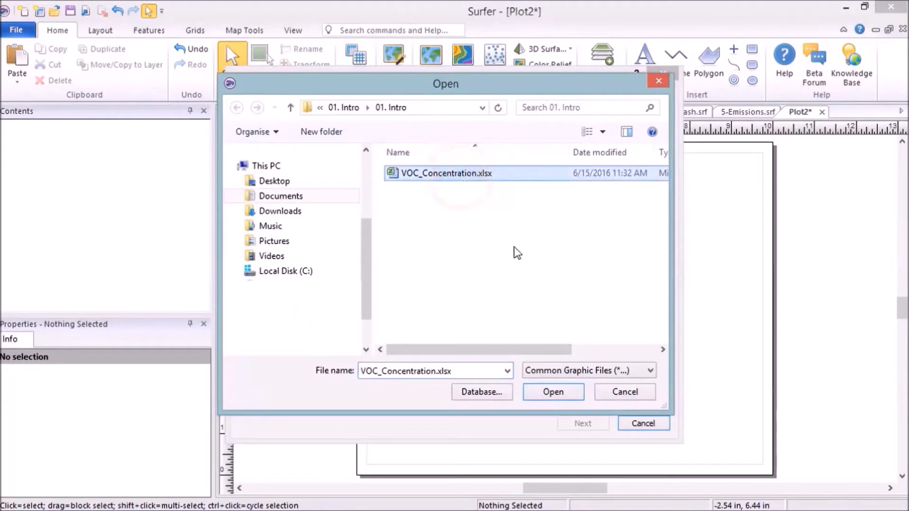
pyautogui.click(571, 396)
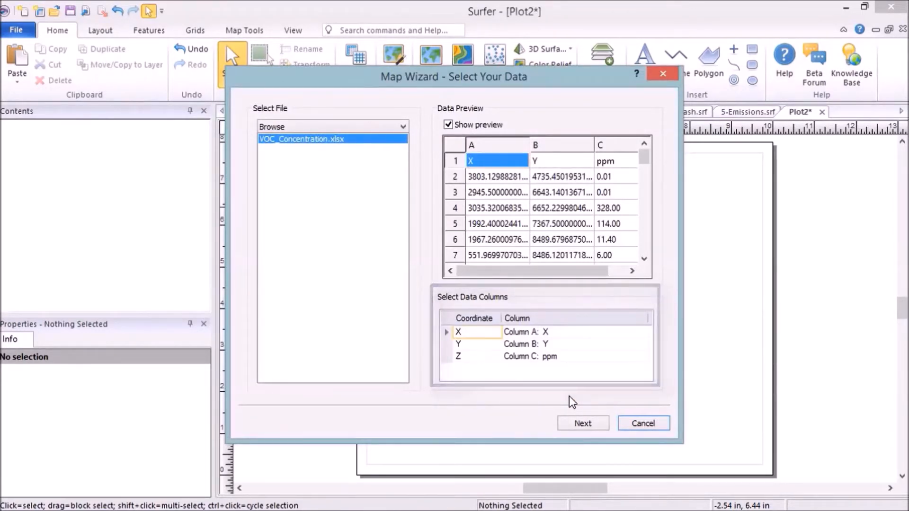
# Step: Accept the data columns and choose Contour as the type for the new map
pyautogui.click(606, 428)
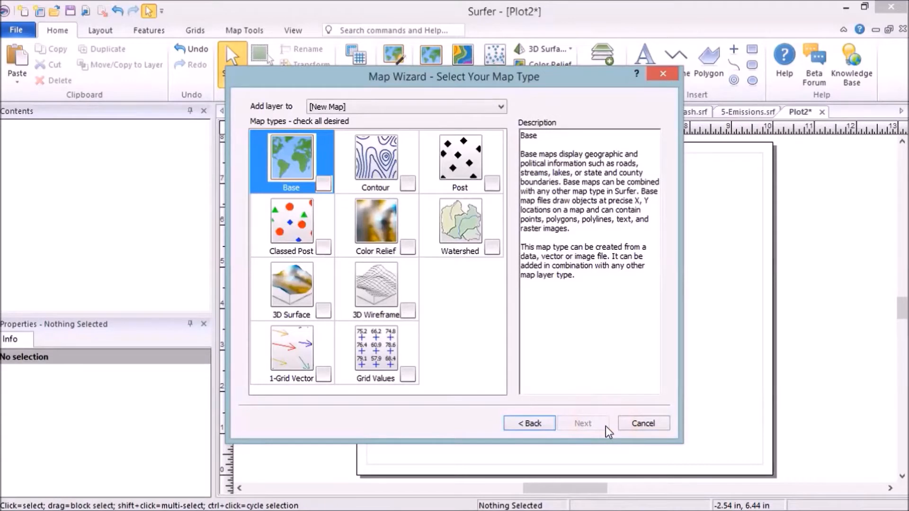
pyautogui.click(406, 186)
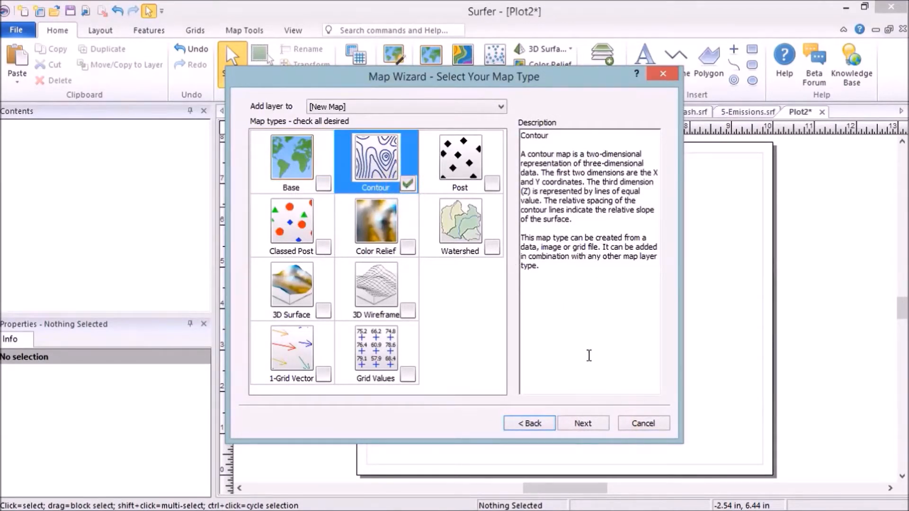
pyautogui.click(600, 428)
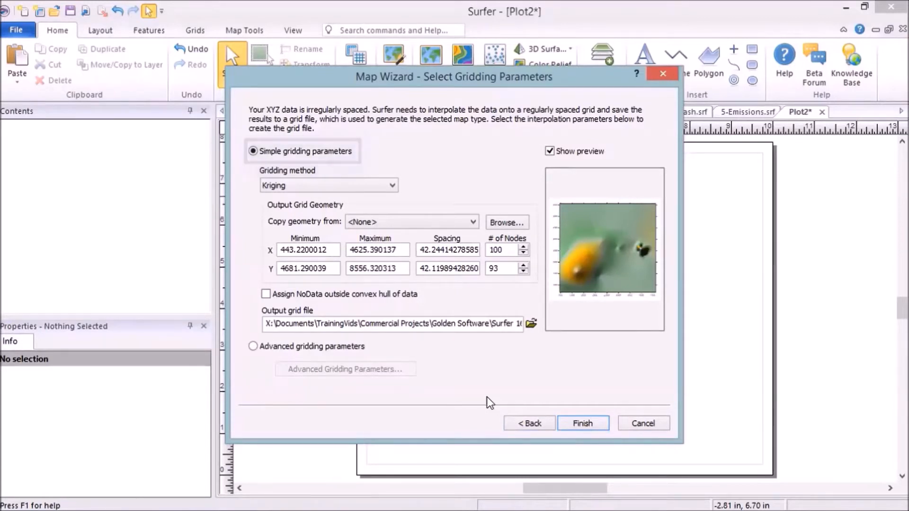
# Step: Set the X and Y grid spacing to 10, assign NoData outside the convex hull of data, and finish the wizard
pyautogui.click(422, 250)
pyautogui.write('10')
pyautogui.click(423, 268)
pyautogui.write('10')
pyautogui.click(266, 294)
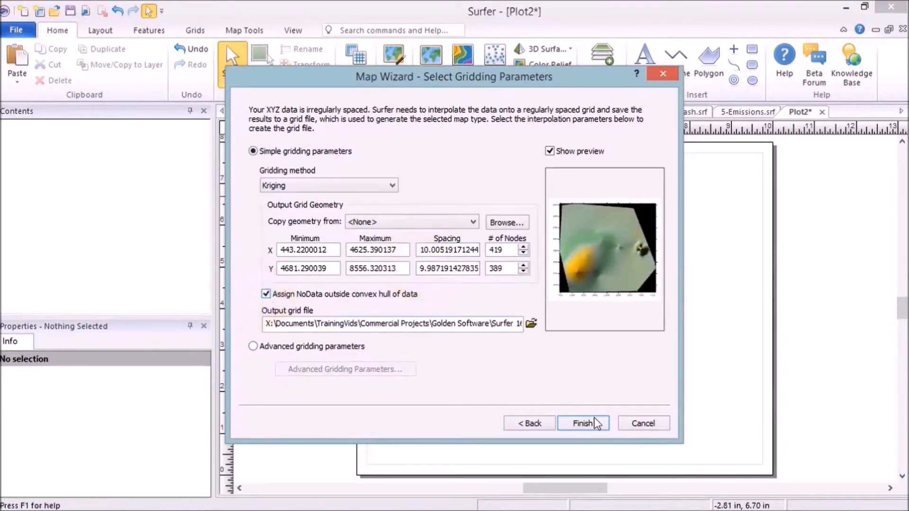
pyautogui.click(603, 429)
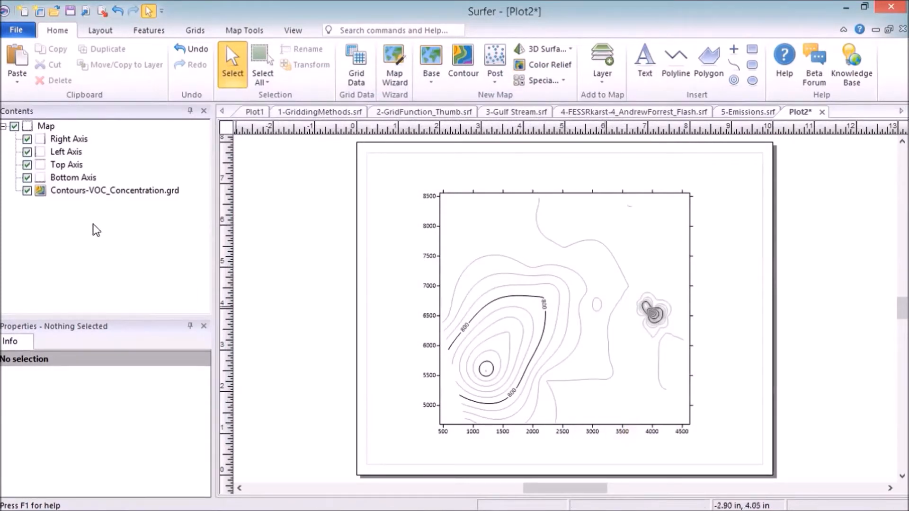
# Step: Set the VOC_Concentration contour layer's maximum contour to 2000 and its contour interval to 100
pyautogui.click(46, 194)
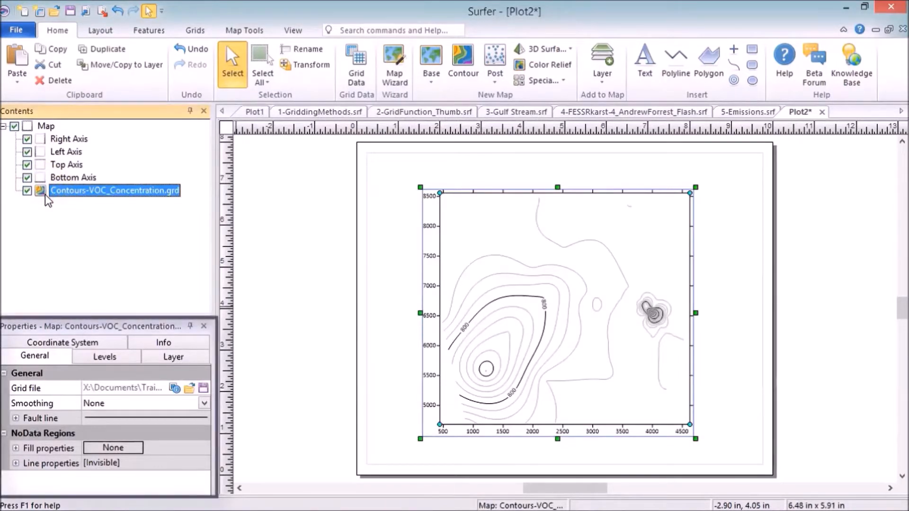
pyautogui.click(128, 358)
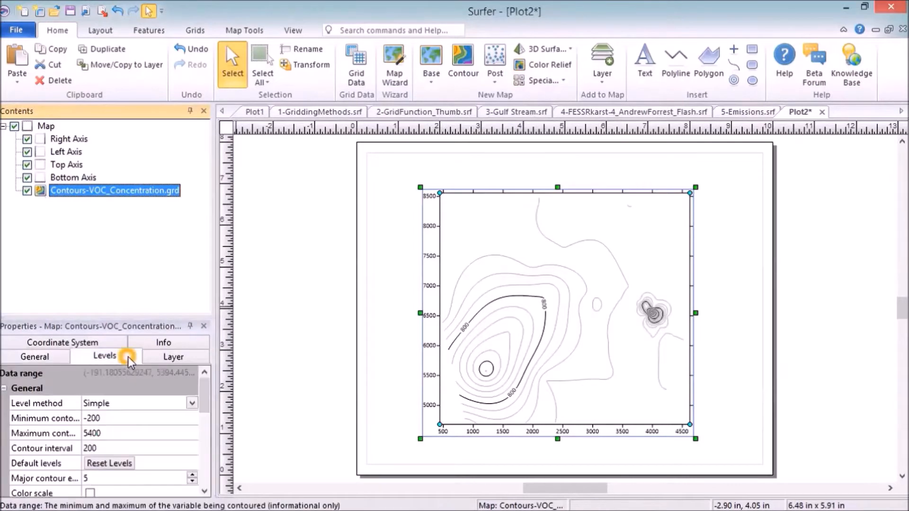
pyautogui.click(118, 433)
pyautogui.write('2000')
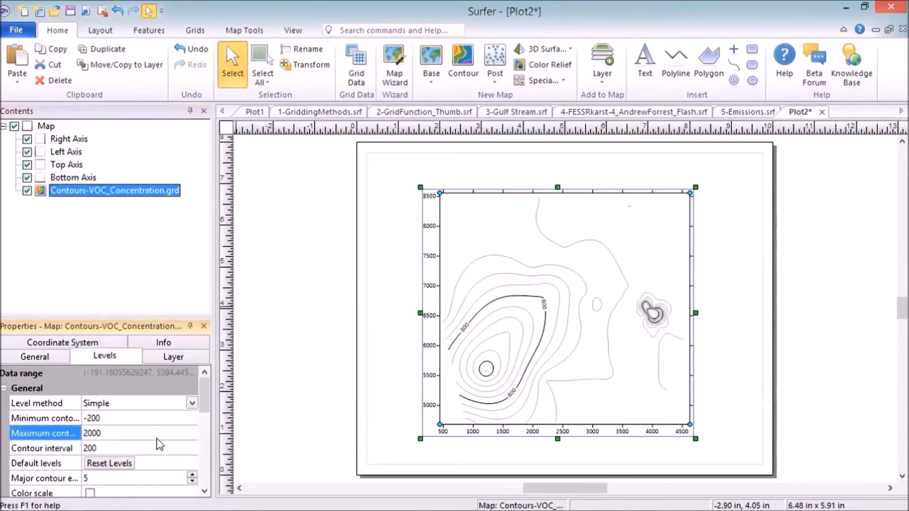
pyautogui.click(153, 446)
pyautogui.write('100')
pyautogui.press('Return')
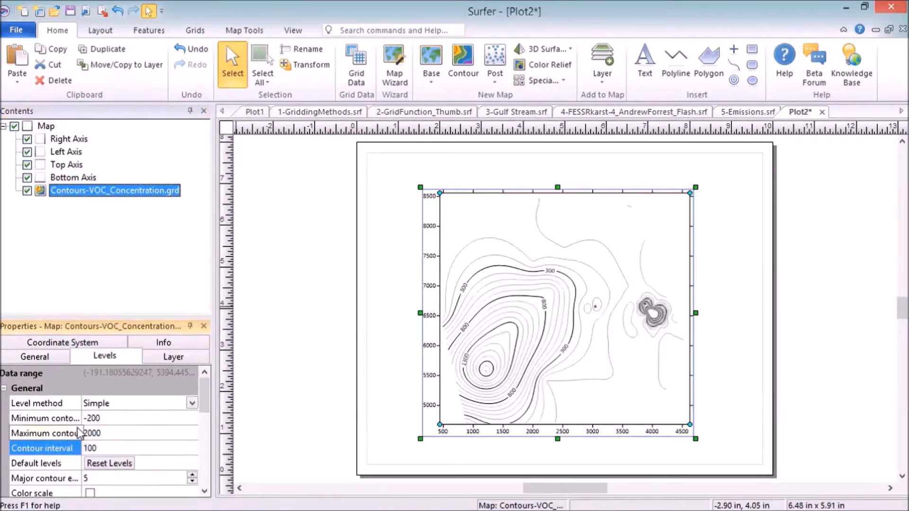
# Step: Set the major contour frequency to every 4 levels and show a color scale for the contours
pyautogui.click(191, 481)
pyautogui.moveTo(208, 404); pyautogui.dragTo(208, 434)
pyautogui.click(90, 387)
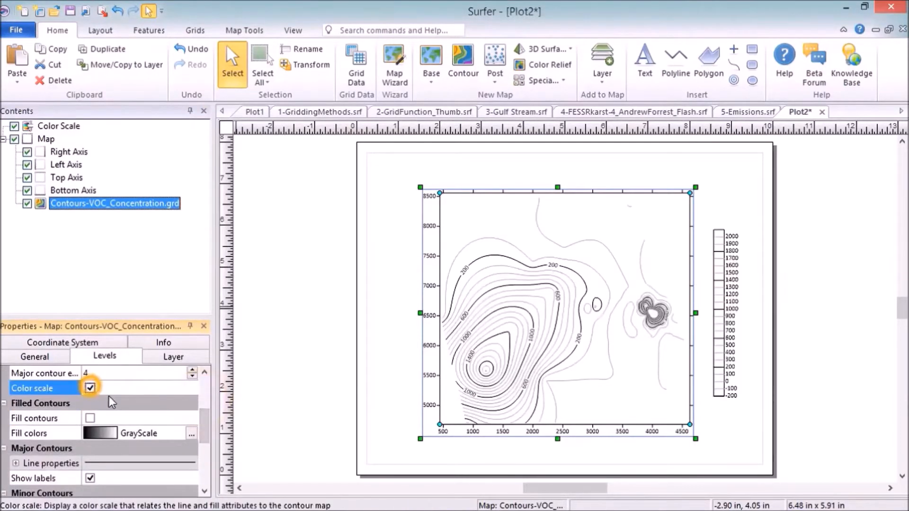
# Step: Fill the contours using the Rainbow4 colormap
pyautogui.click(90, 417)
pyautogui.click(124, 433)
pyautogui.click(137, 432)
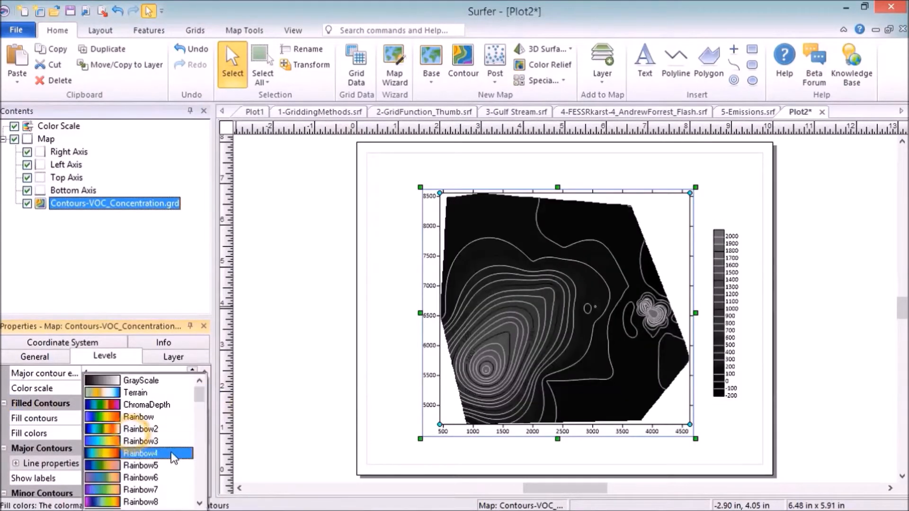
pyautogui.click(173, 453)
# Step: Set the fill colormap's maximum data value to 2000
pyautogui.click(197, 433)
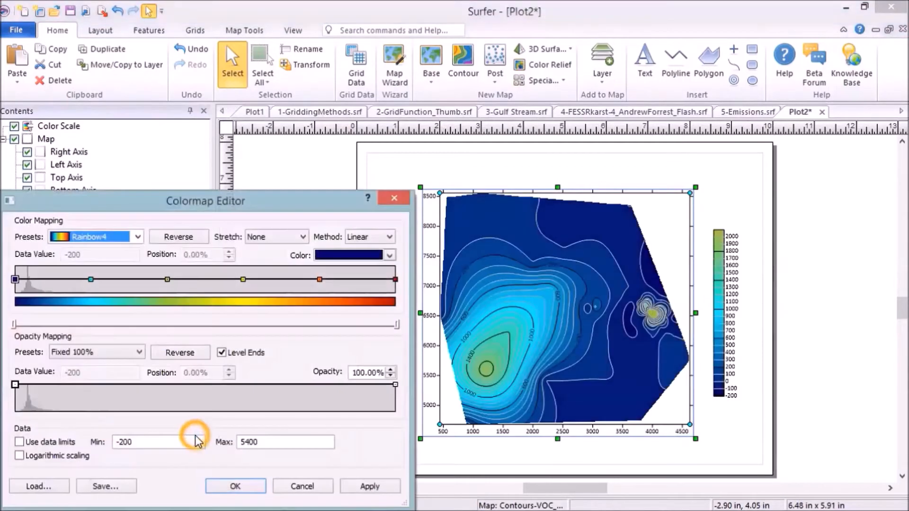
pyautogui.doubleClick(255, 442)
pyautogui.write('2000')
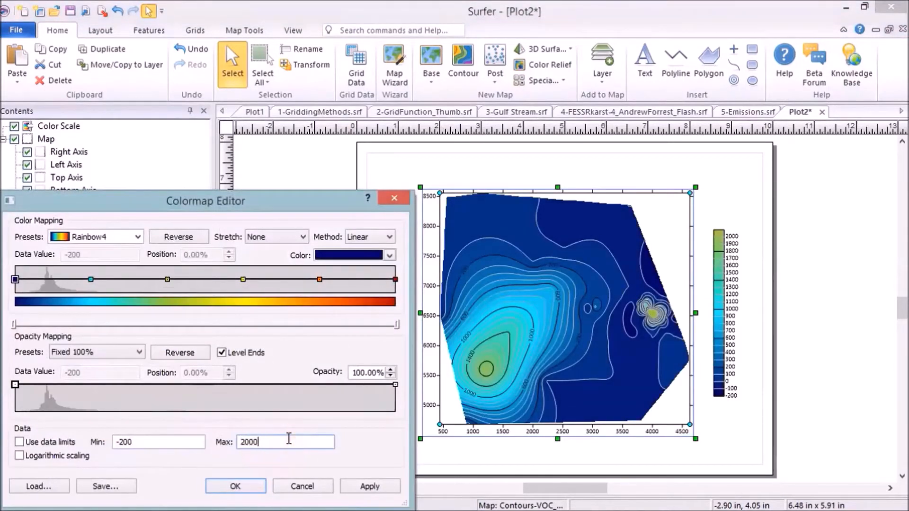
pyautogui.click(235, 486)
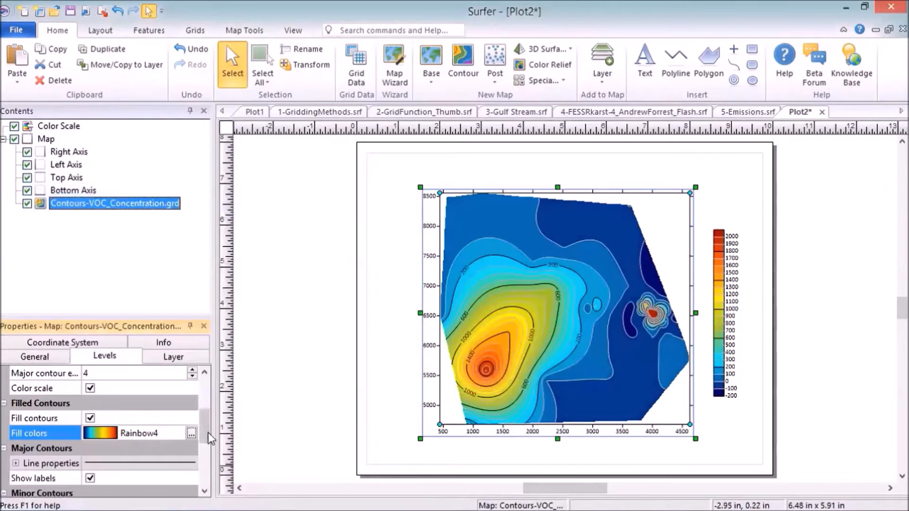
# Step: Add the suffix ppm to the contour label format and make the labels curve along the contours
pyautogui.scroll(-5, 203, 426)
pyautogui.click(16, 403)
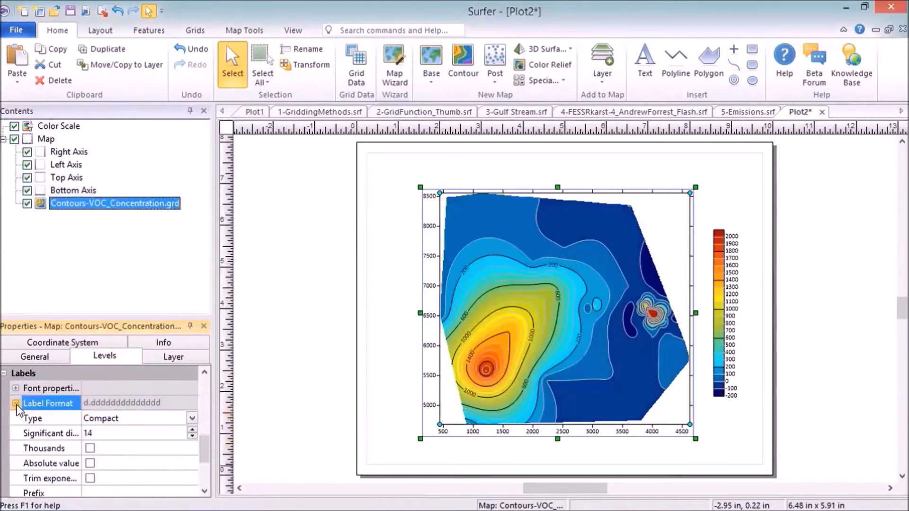
pyautogui.moveTo(203, 449); pyautogui.dragTo(203, 459)
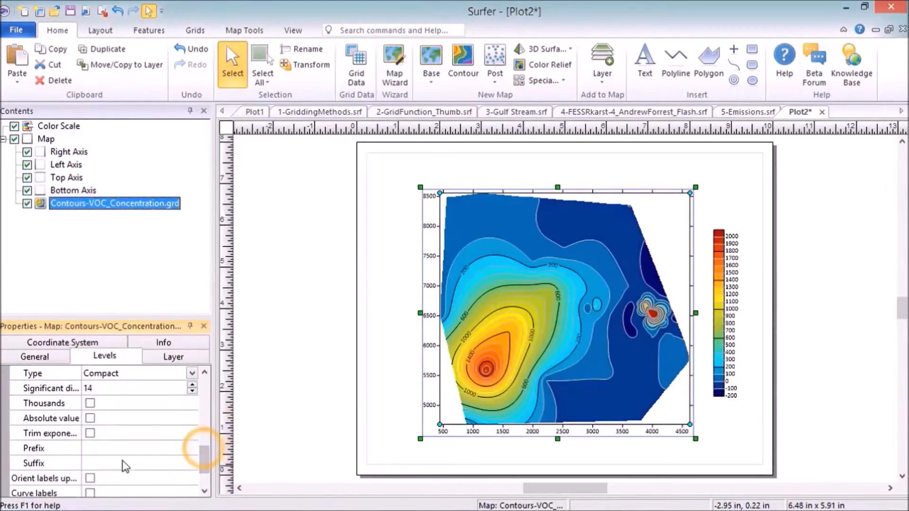
pyautogui.click(126, 466)
pyautogui.write('ppm')
pyautogui.press('Return')
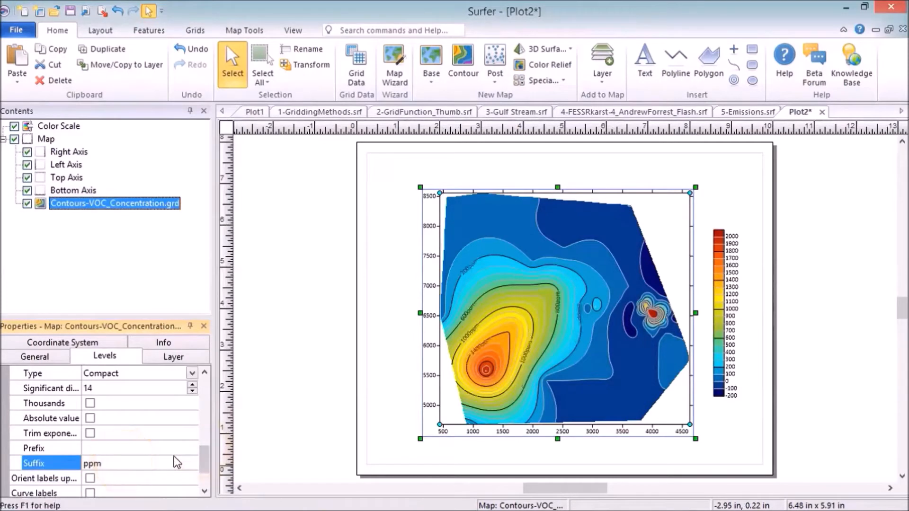
pyautogui.click(90, 492)
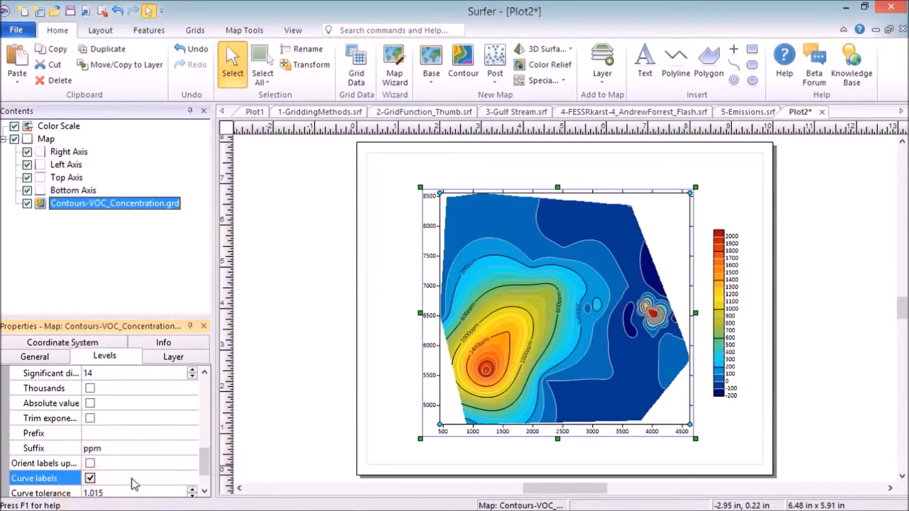
# Step: Crop the whole map's limits to a maximum of about X 3600 and Y 7850, excluding the small eastern hotspot
pyautogui.click(24, 139)
pyautogui.click(259, 34)
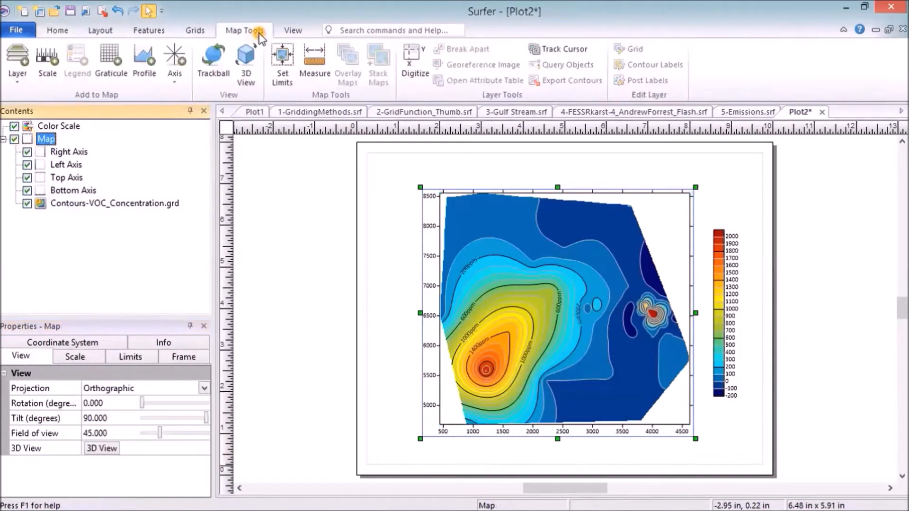
pyautogui.click(288, 81)
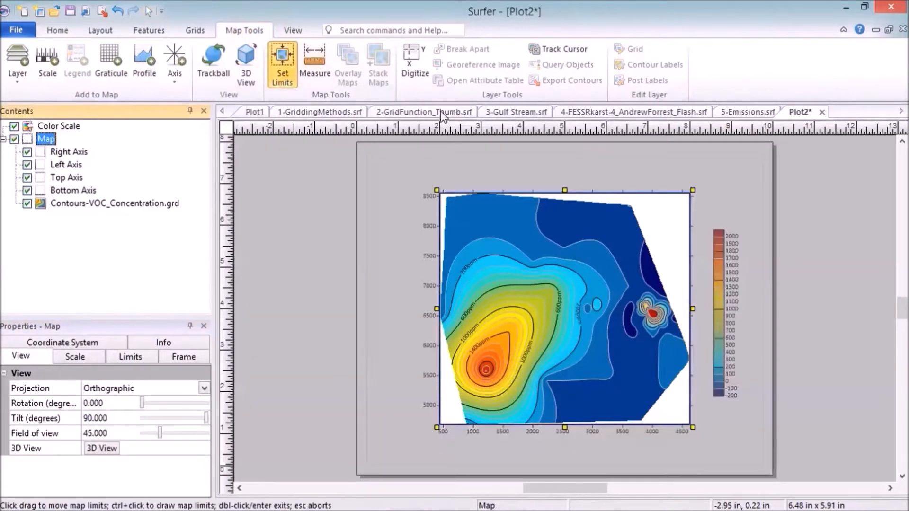
pyautogui.moveTo(692, 190); pyautogui.dragTo(647, 232)
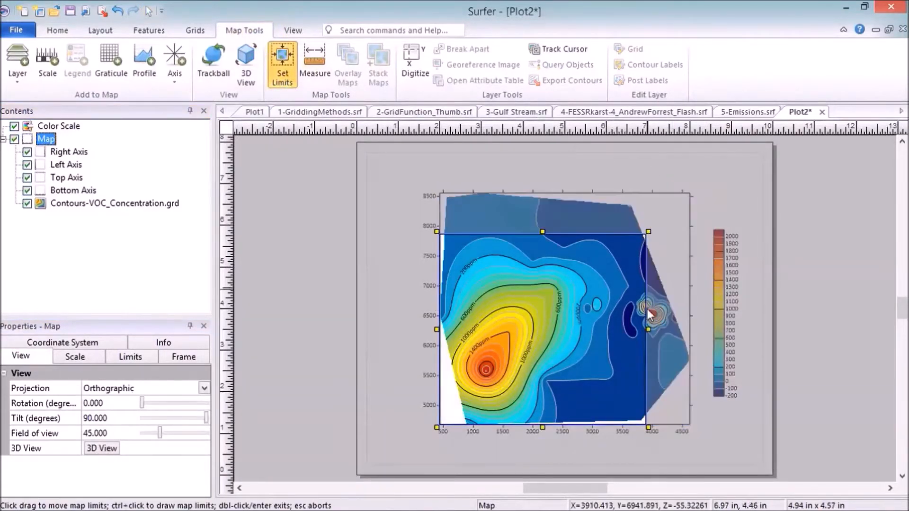
pyautogui.doubleClick(649, 316)
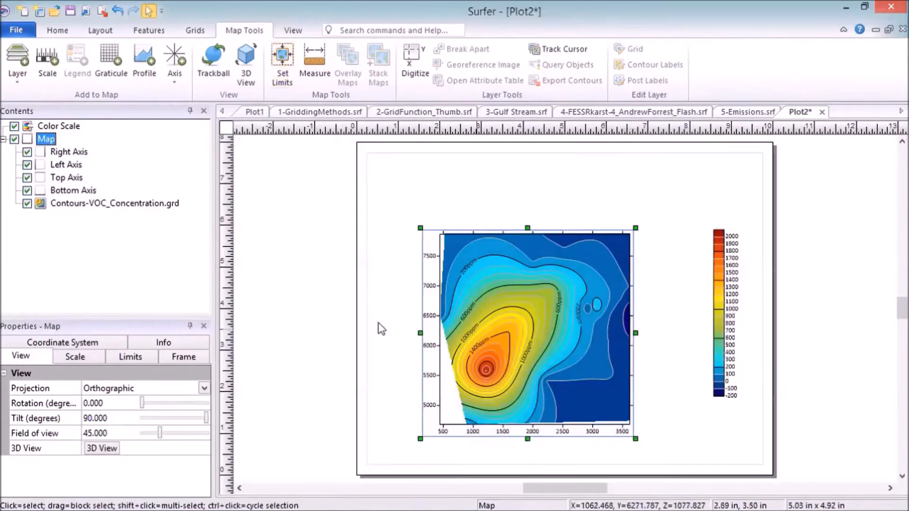
# Step: Set the map's scale to 550 map units per inch and reposition the enlarged map on the page
pyautogui.click(88, 353)
pyautogui.click(129, 402)
pyautogui.write('550')
pyautogui.press('Return')
pyautogui.moveTo(566, 338); pyautogui.dragTo(597, 313)
# Step: Give the color scale the title "VOC Concentration (ppm)"
pyautogui.click(712, 338)
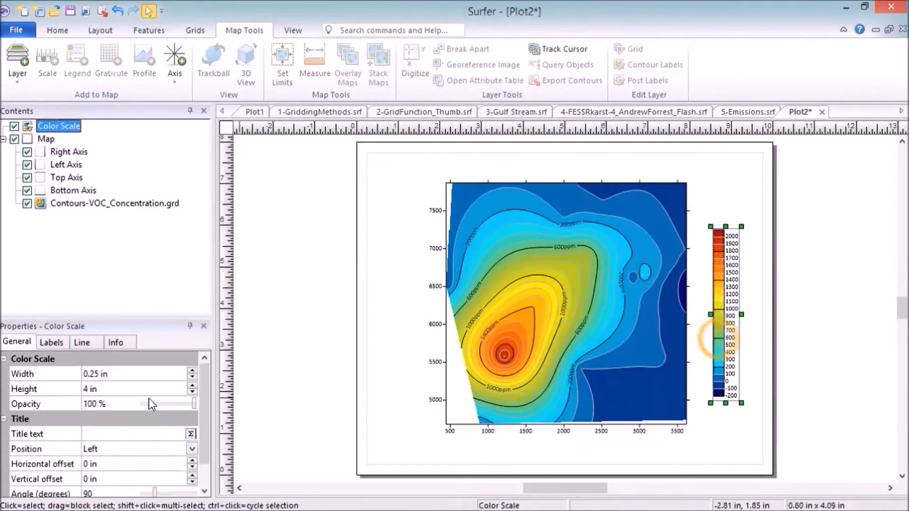
pyautogui.click(97, 433)
pyautogui.write('VOC Concentration (ppm)')
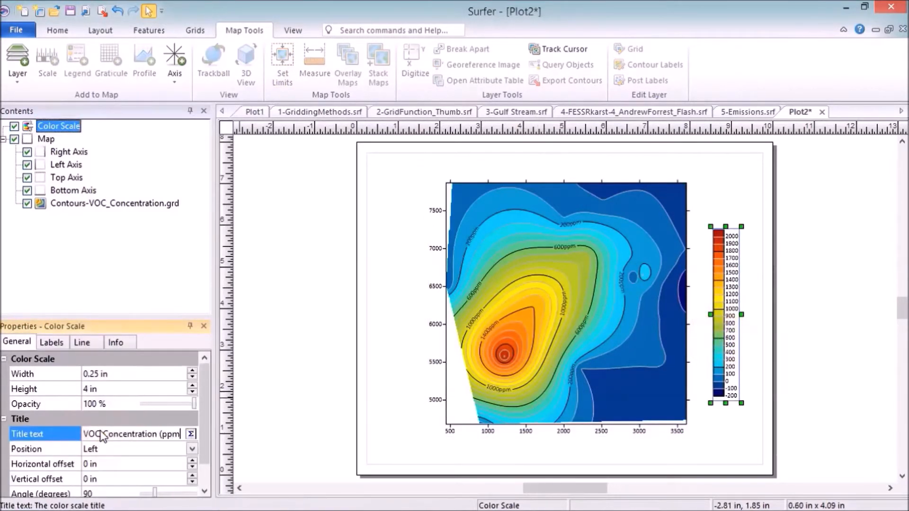
pyautogui.press('Return')
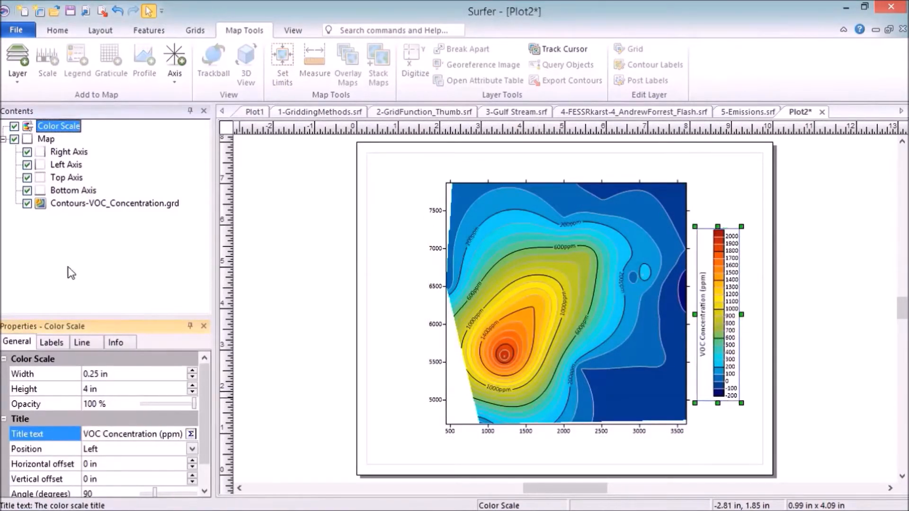
# Step: Add a map scale bar and a graticule to the VOC contour map
pyautogui.click(39, 140)
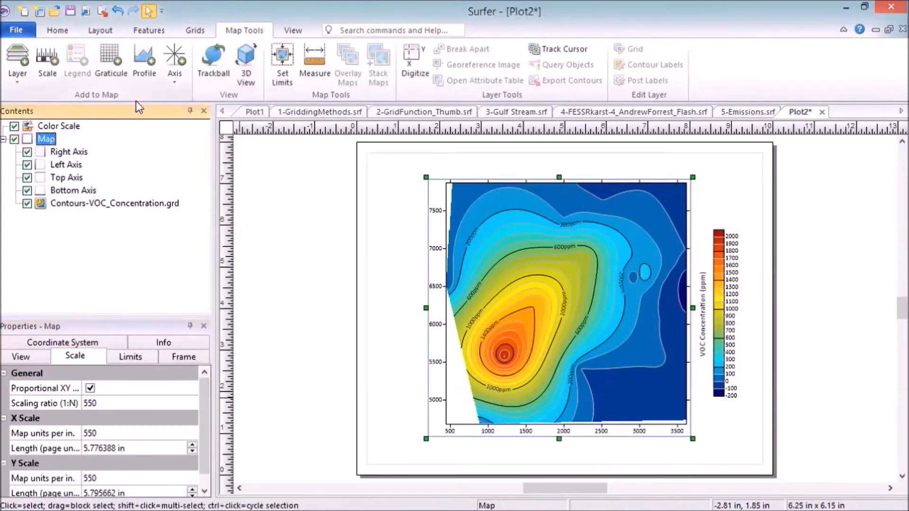
pyautogui.click(56, 73)
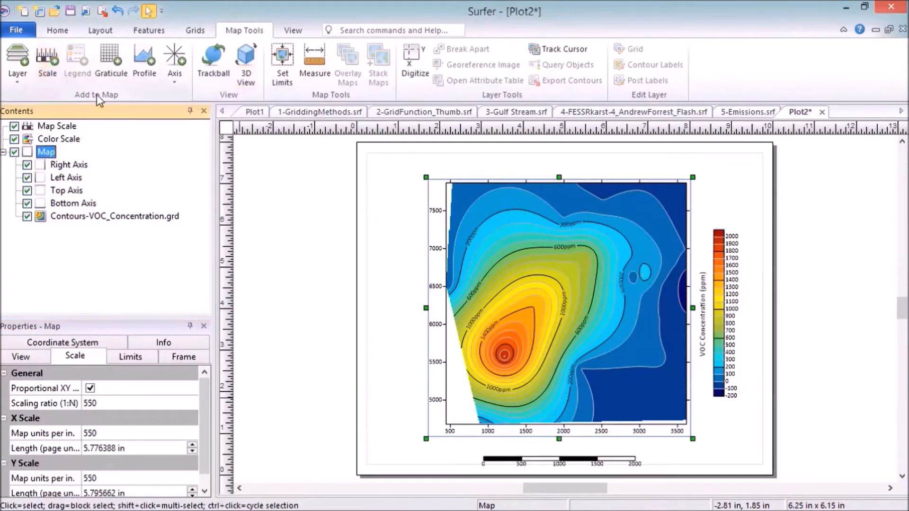
pyautogui.click(118, 66)
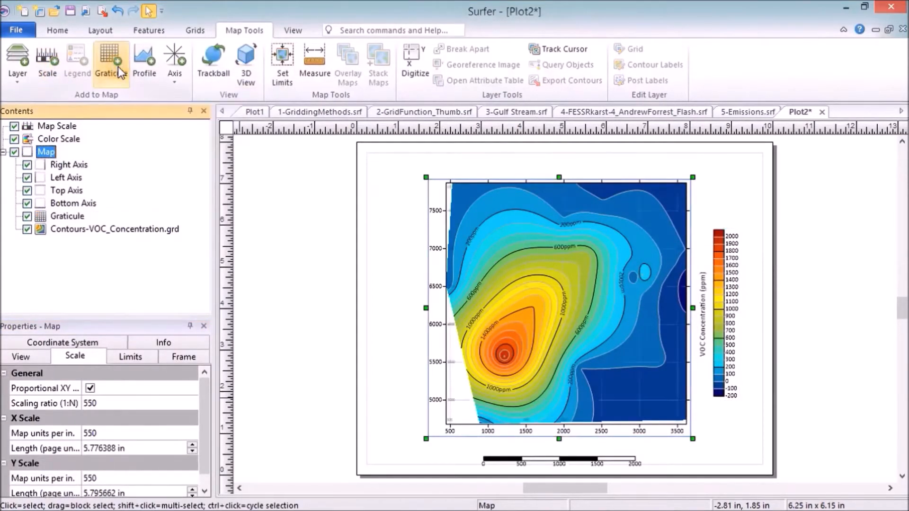
# Step: Turn off the graticule's labels by setting both the longitude and latitude label locations to None
pyautogui.click(74, 215)
pyautogui.click(69, 344)
pyautogui.click(192, 374)
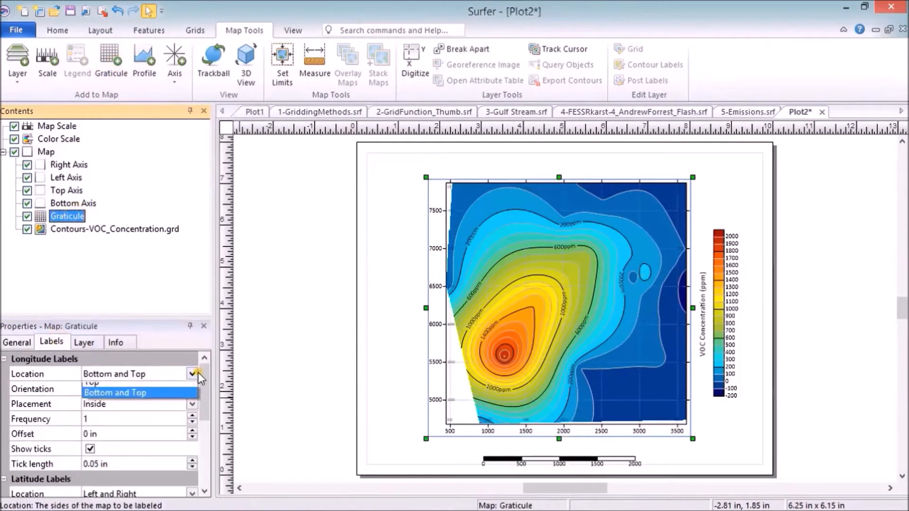
pyautogui.click(191, 389)
pyautogui.click(191, 493)
pyautogui.click(174, 432)
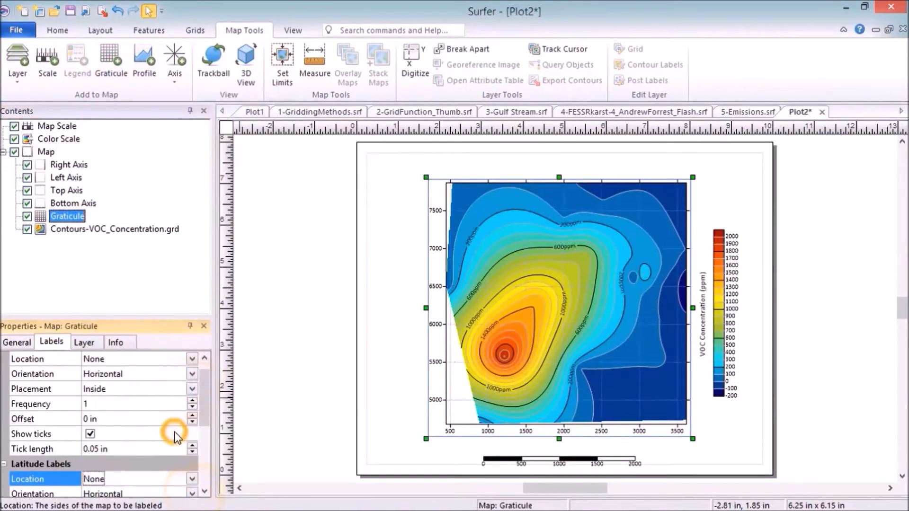
pyautogui.click(339, 379)
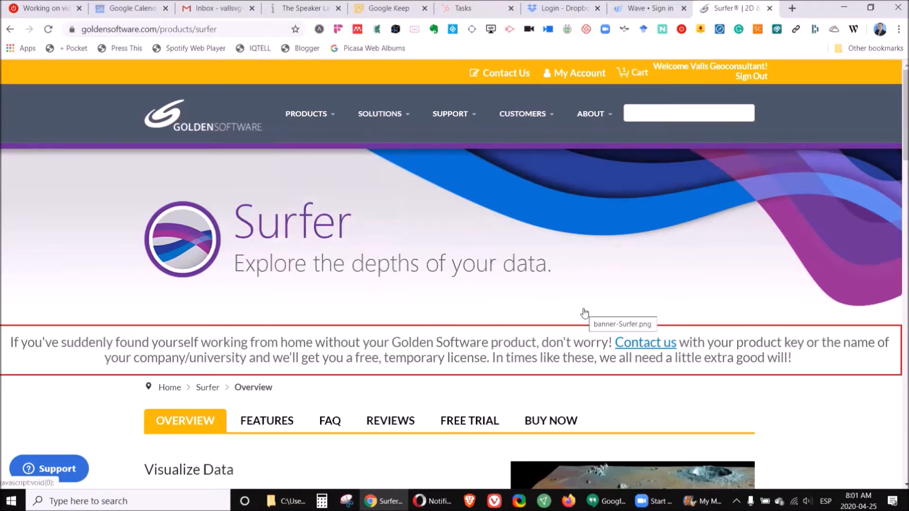
# Step: Examine the Surfer product overview page on the Golden Software website, from data visualization to communicating results
pyautogui.scroll(-5, 585, 312)
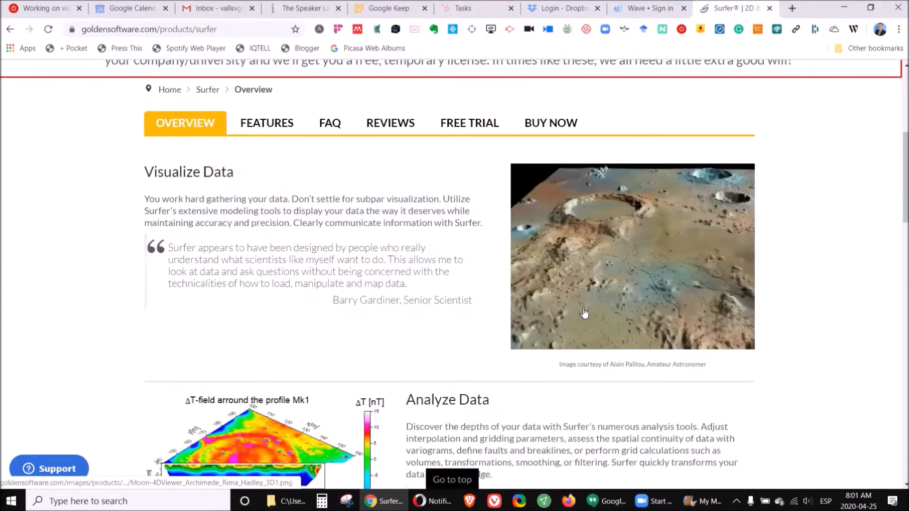
pyautogui.scroll(-3, 584, 312)
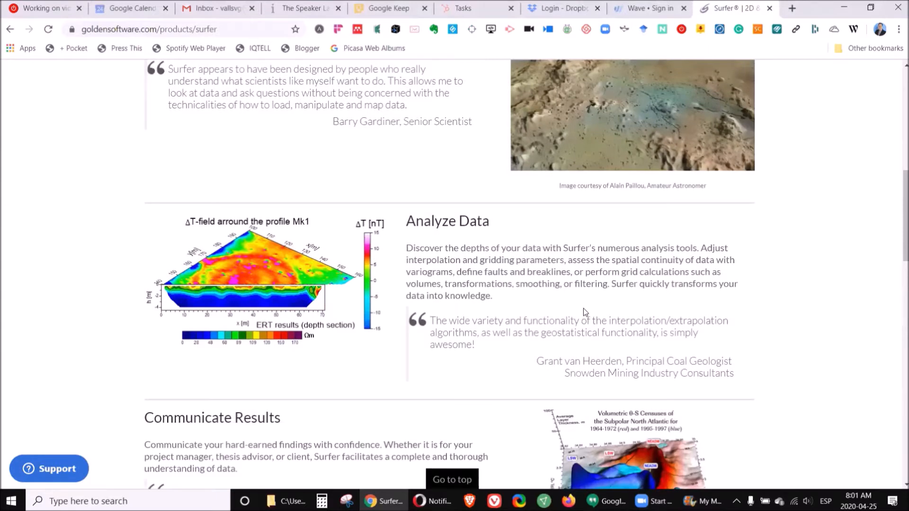
pyautogui.scroll(-3, 584, 311)
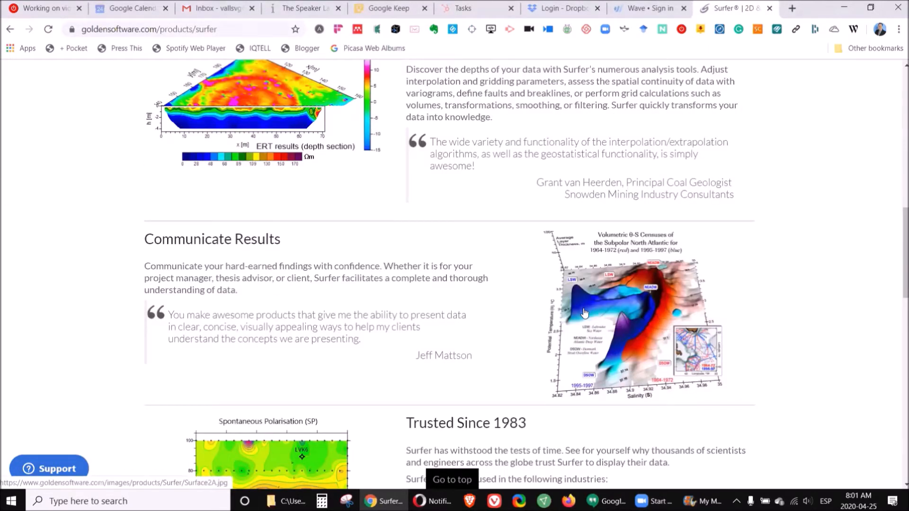
pyautogui.scroll(-6, 585, 312)
pyautogui.scroll(5, 583, 308)
pyautogui.scroll(10, 583, 308)
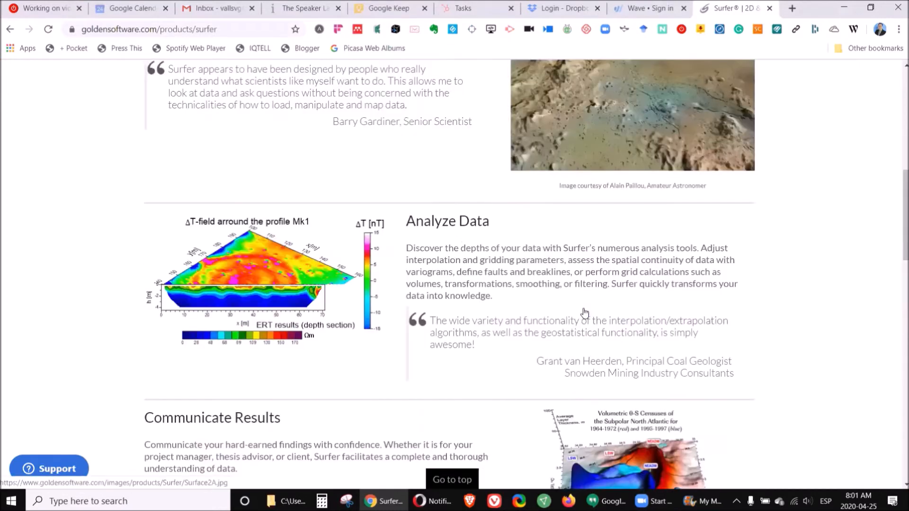
pyautogui.scroll(-1, 585, 314)
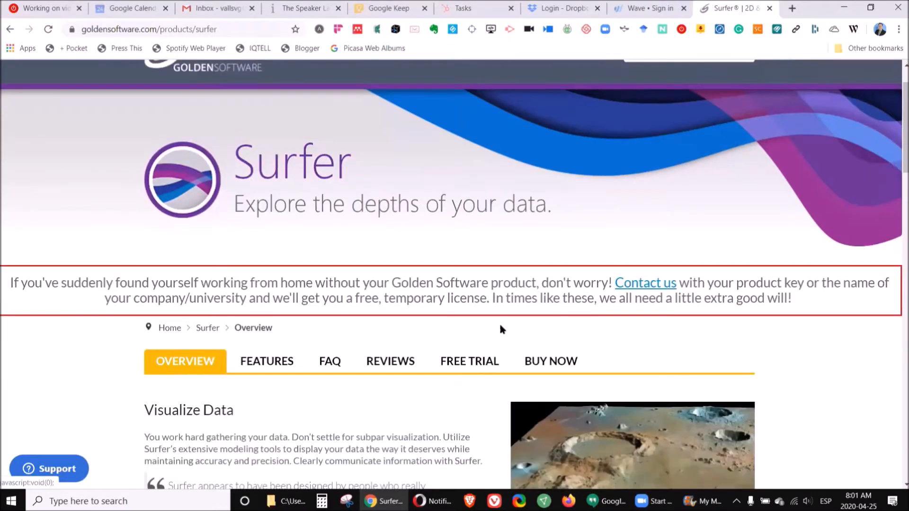
# Step: Open Surfer's free trial page and review what the trial includes and the sign-up form's fields
pyautogui.click(469, 365)
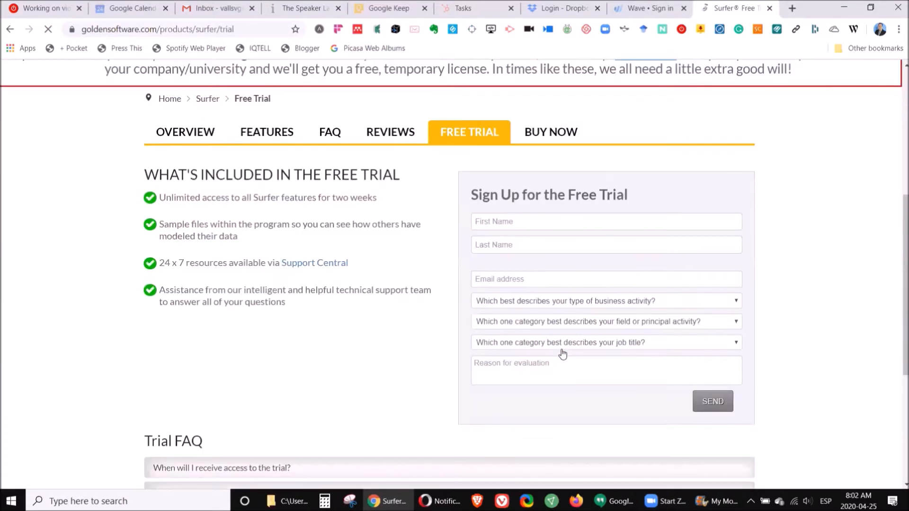
pyautogui.scroll(-2, 563, 354)
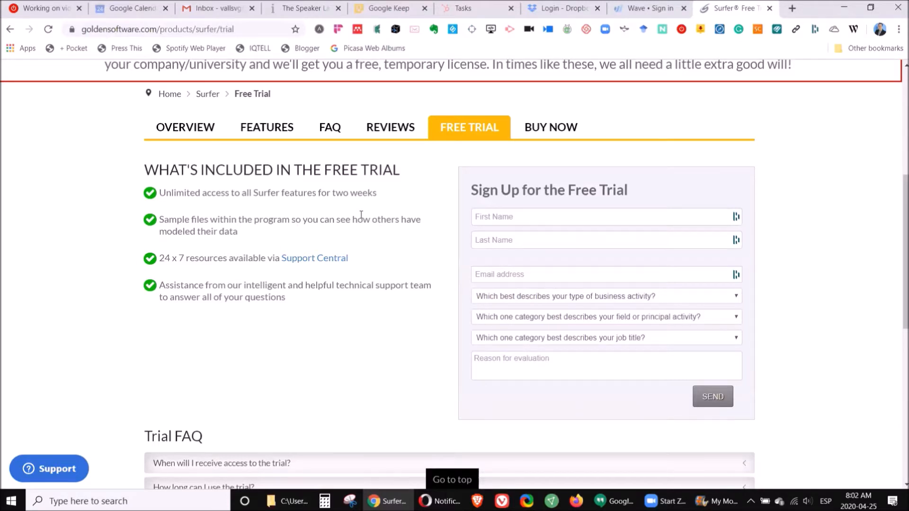
pyautogui.scroll(6, 361, 215)
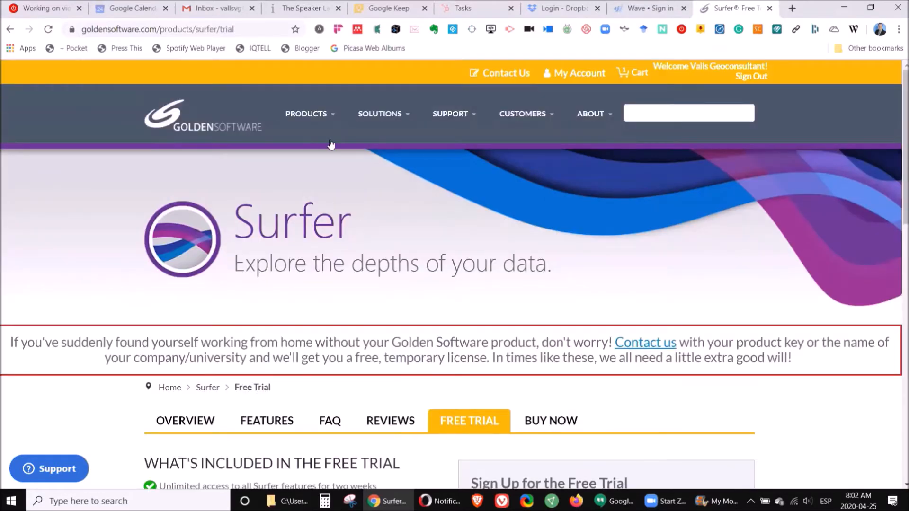
pyautogui.moveTo(324, 118)
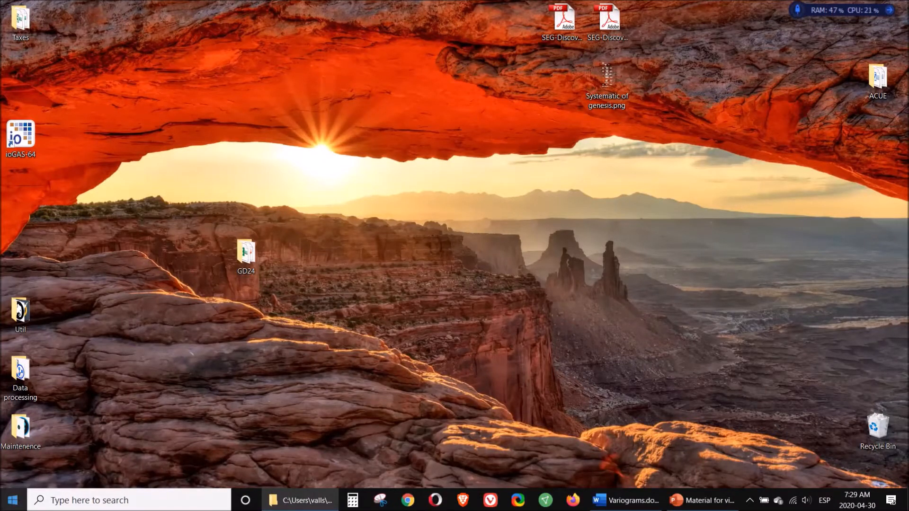
# Step: Find Surfer 16 with the Windows search and launch it
pyautogui.click(12, 499)
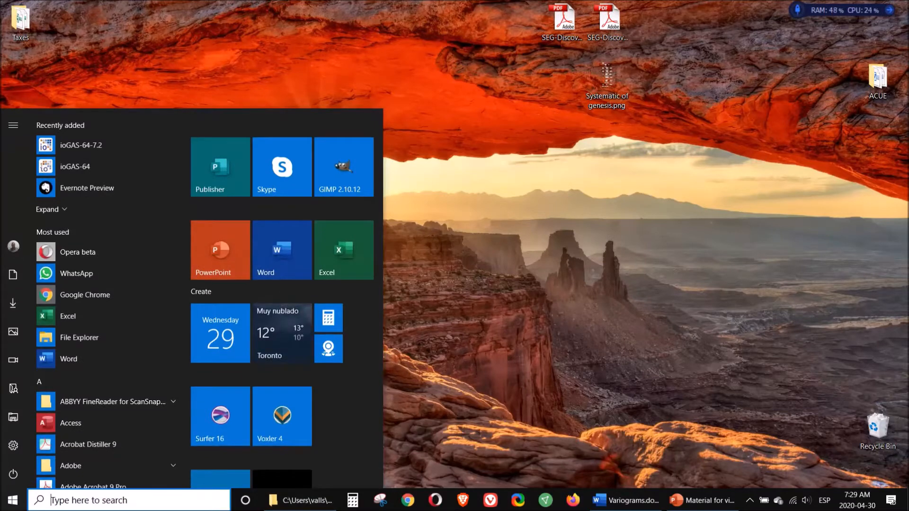
pyautogui.write('surf')
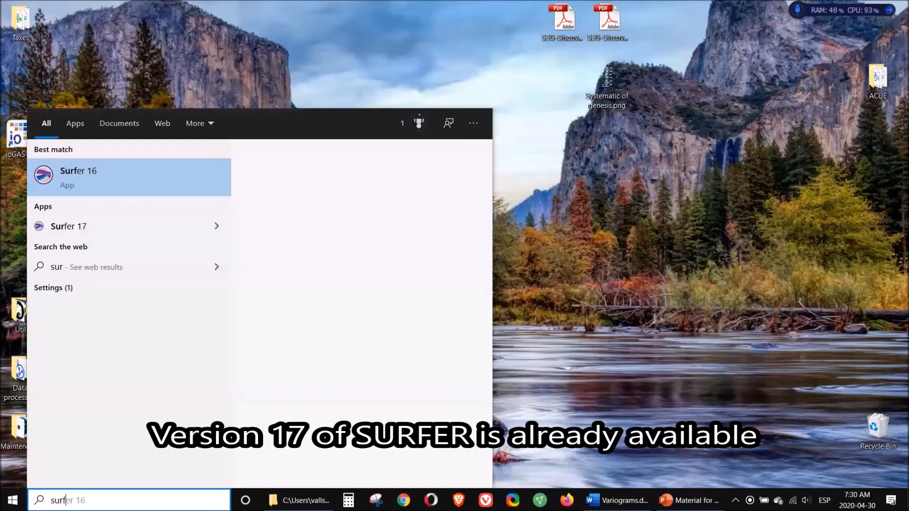
pyautogui.click(74, 175)
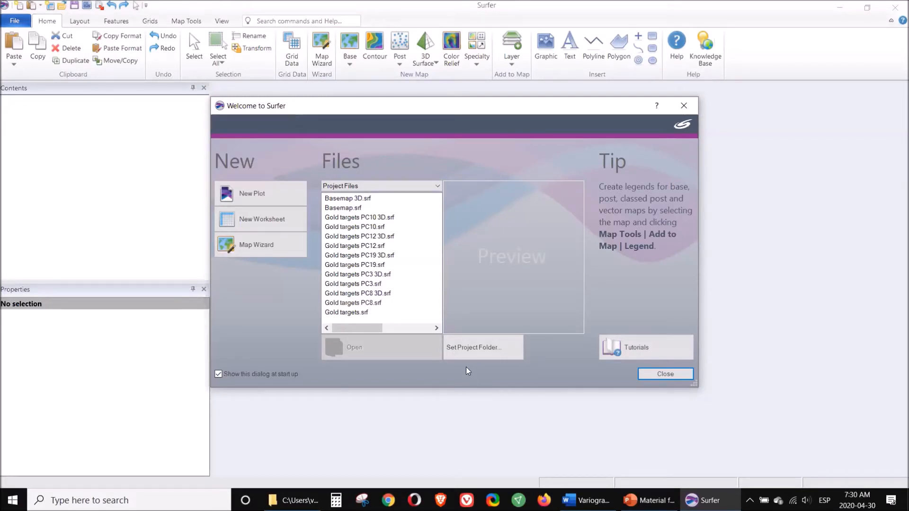
# Step: Set the project folder to GD24 on the Desktop and close the welcome dialog to reach the empty plot
pyautogui.click(482, 350)
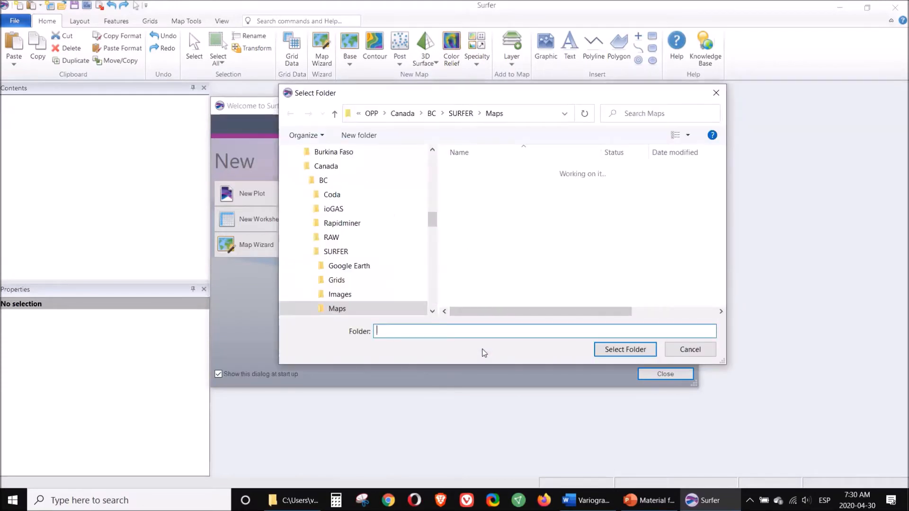
pyautogui.click(330, 179)
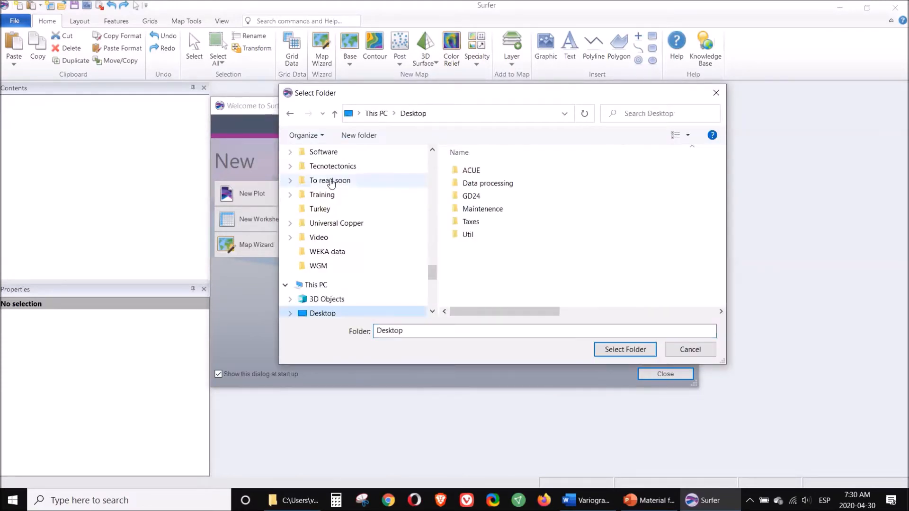
pyautogui.click(468, 199)
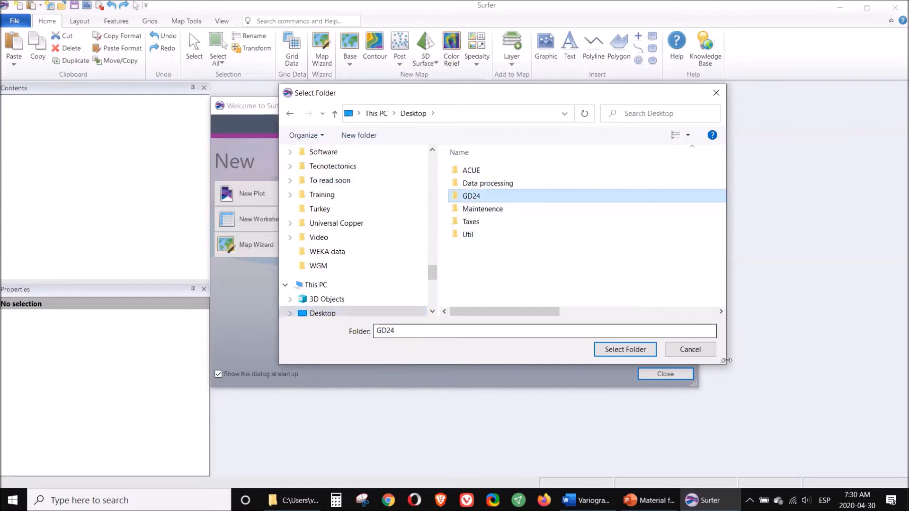
pyautogui.click(612, 350)
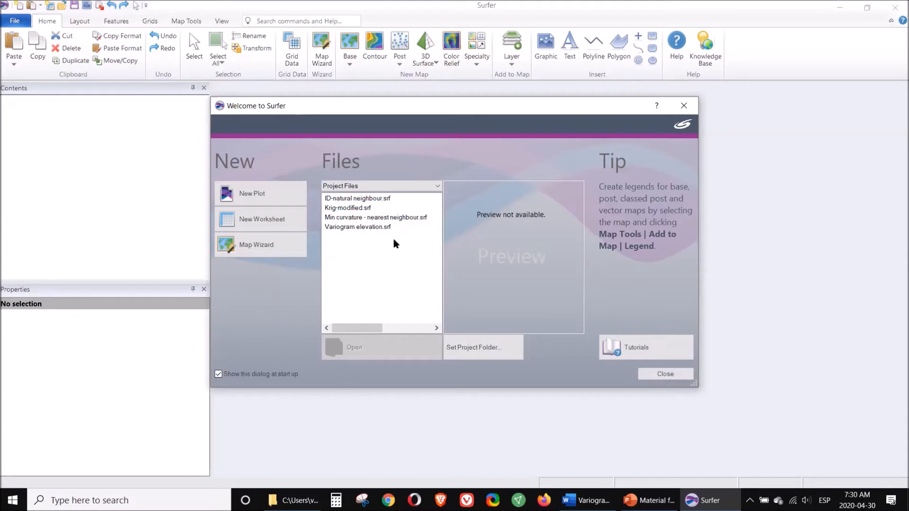
pyautogui.click(671, 376)
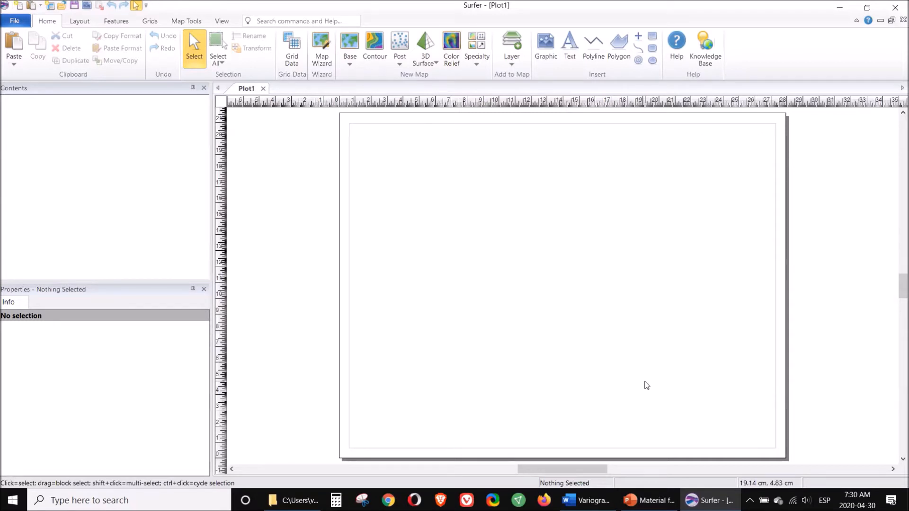
# Step: Switch to the PowerPoint file Material for video.pptx and review the variogram models on slides 1 to 3
pyautogui.moveTo(649, 501)
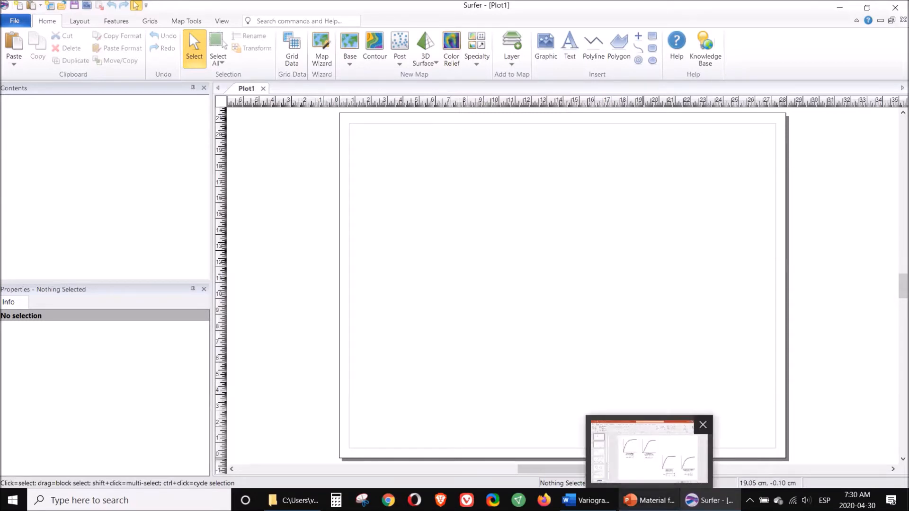
pyautogui.click(649, 450)
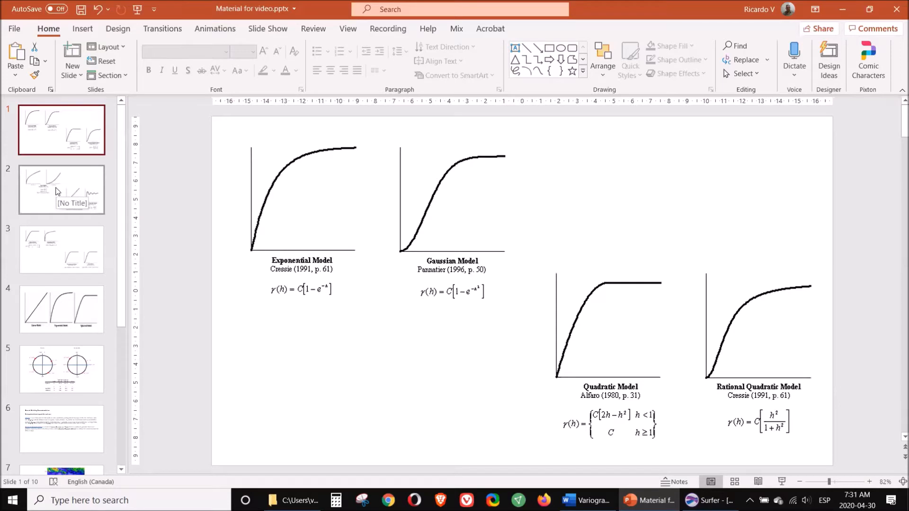
pyautogui.click(57, 192)
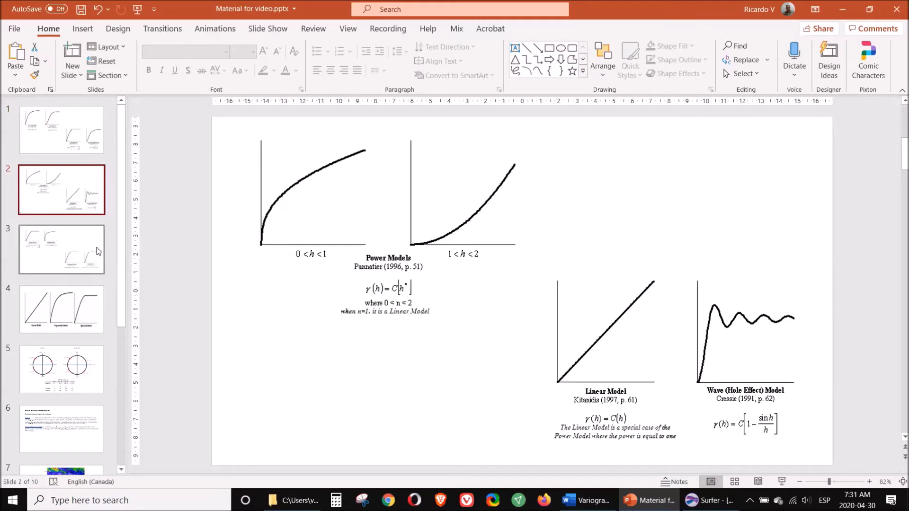
pyautogui.click(78, 248)
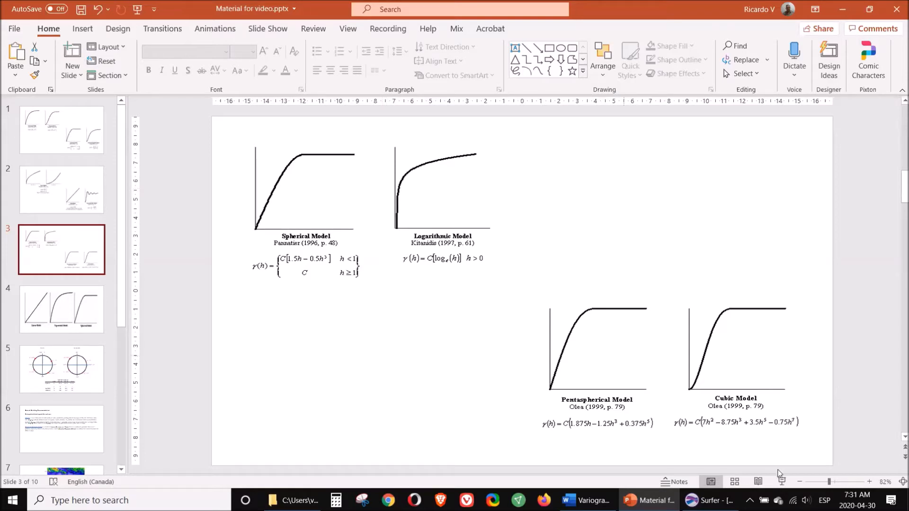
# Step: Return to Surfer and create a new variogram from Data.xlsx with X LONG, Y LAT, Z ELEV, keeping all duplicates
pyautogui.click(707, 500)
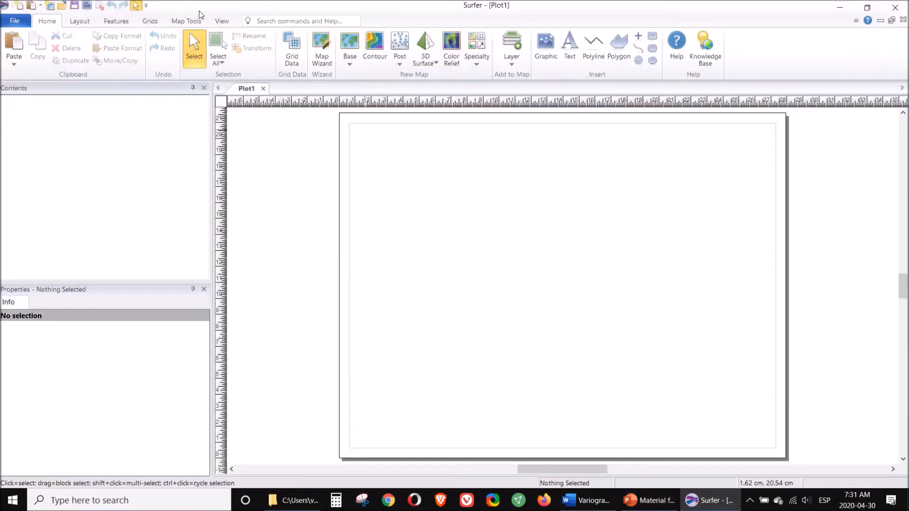
pyautogui.click(154, 26)
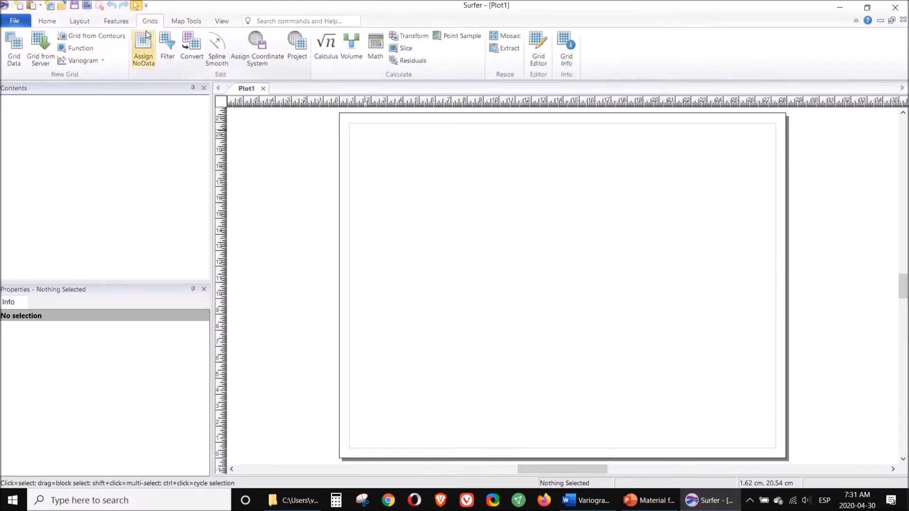
pyautogui.click(82, 60)
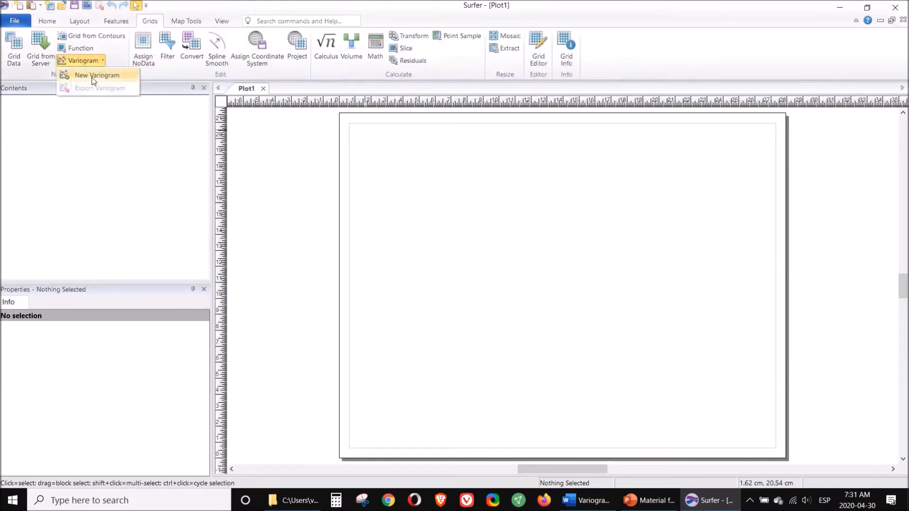
pyautogui.click(88, 75)
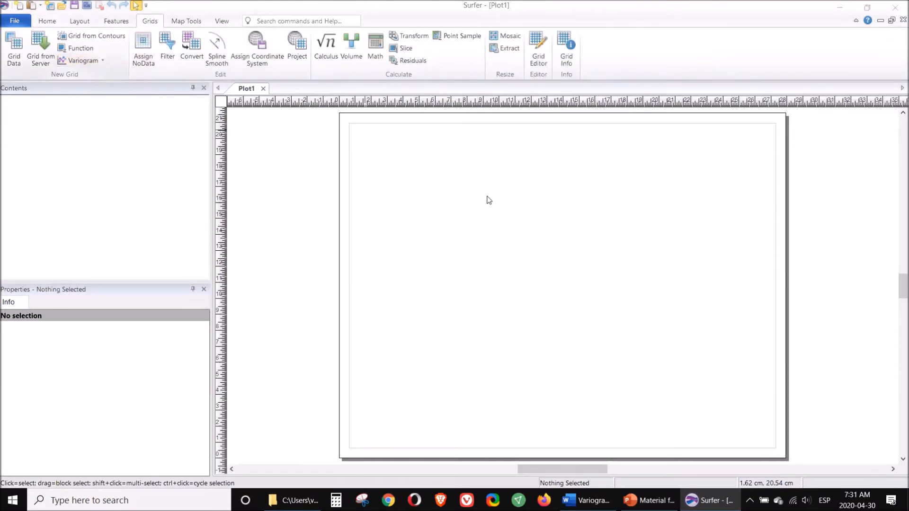
pyautogui.doubleClick(374, 157)
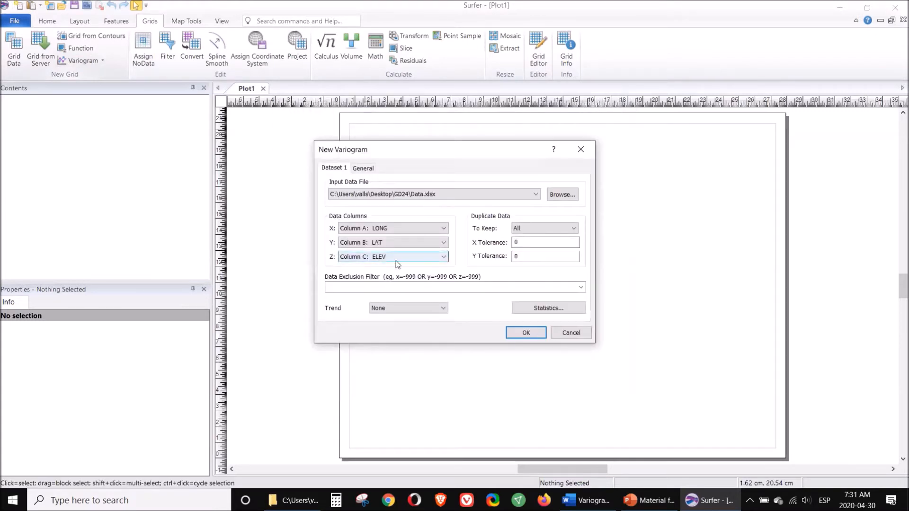
pyautogui.click(532, 227)
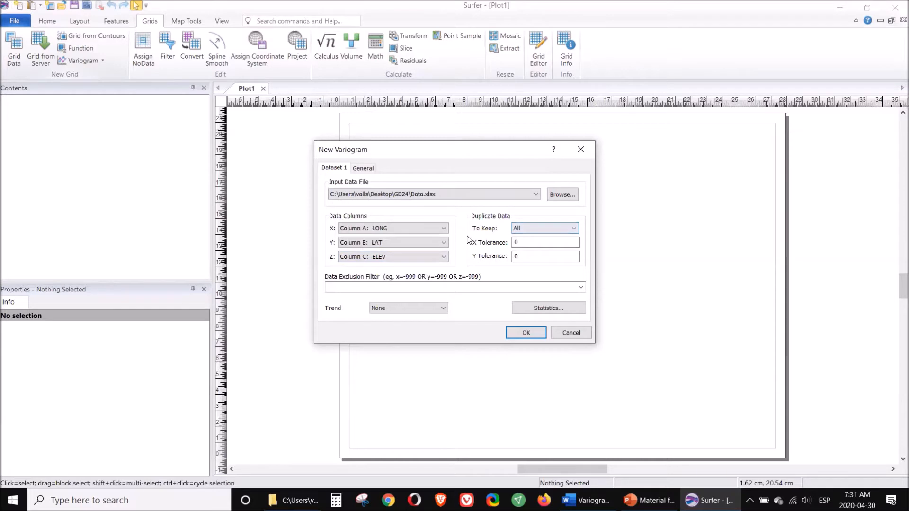
pyautogui.click(526, 332)
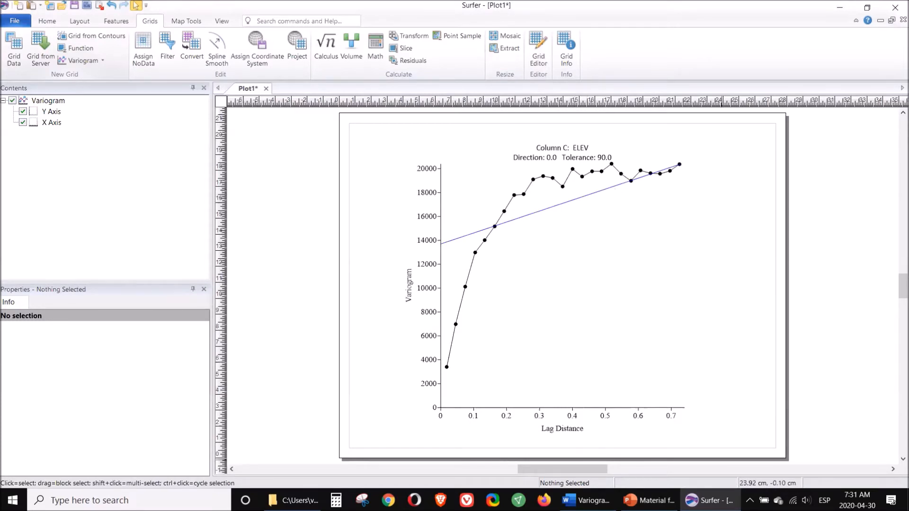
# Step: Switch to PowerPoint and review the theoretical variogram models on slides 1 and 4 of Material for video.pptx
pyautogui.click(648, 500)
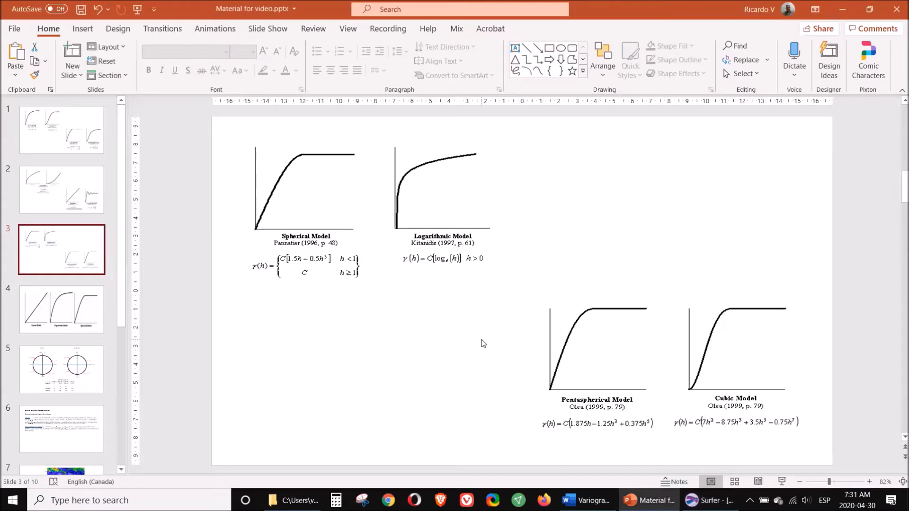
pyautogui.click(52, 162)
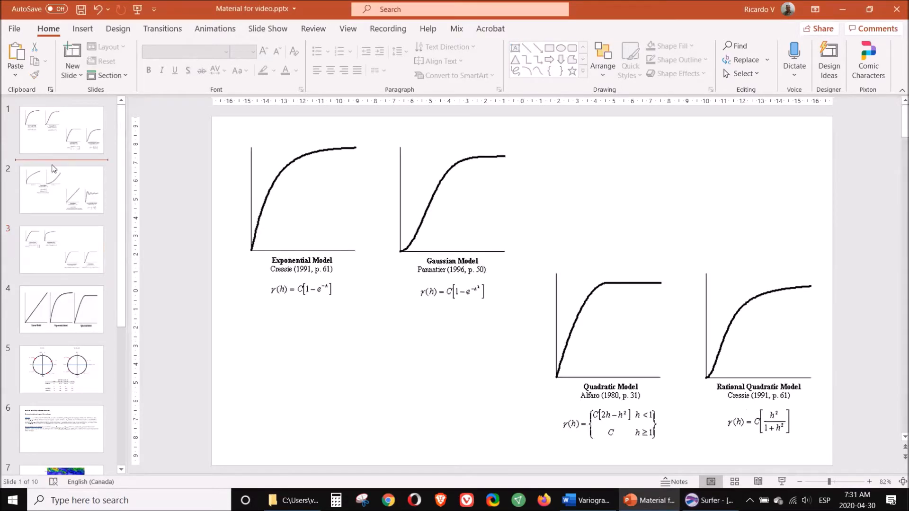
pyautogui.click(62, 130)
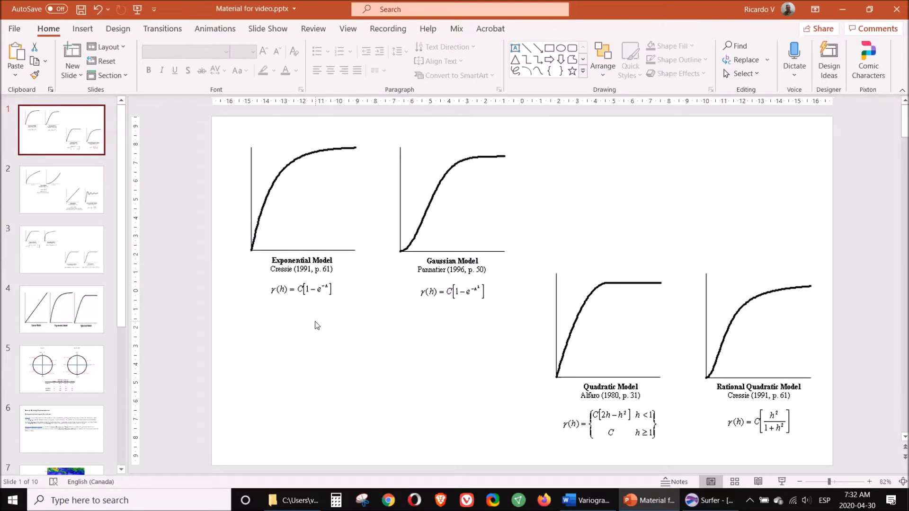
pyautogui.click(49, 303)
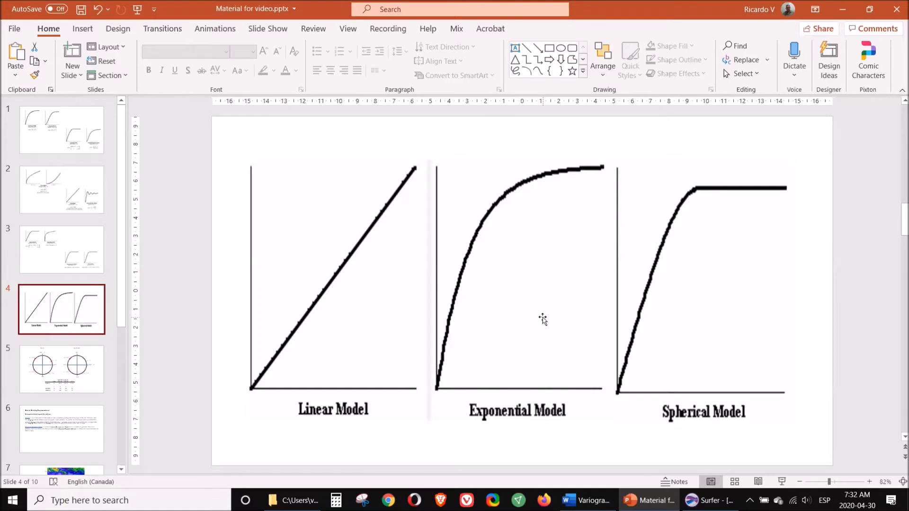
# Step: Return to Surfer and remove the default nugget effect and linear components from the elevation variogram's model
pyautogui.click(709, 500)
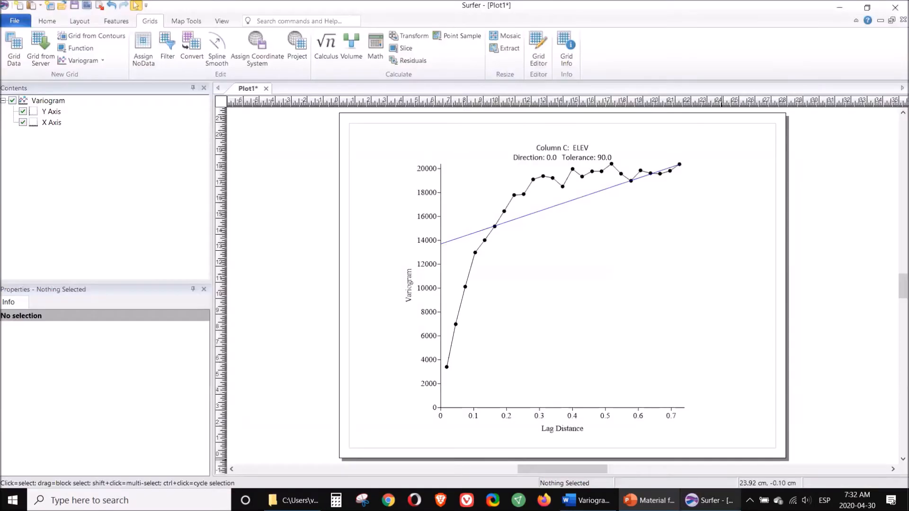
pyautogui.click(546, 175)
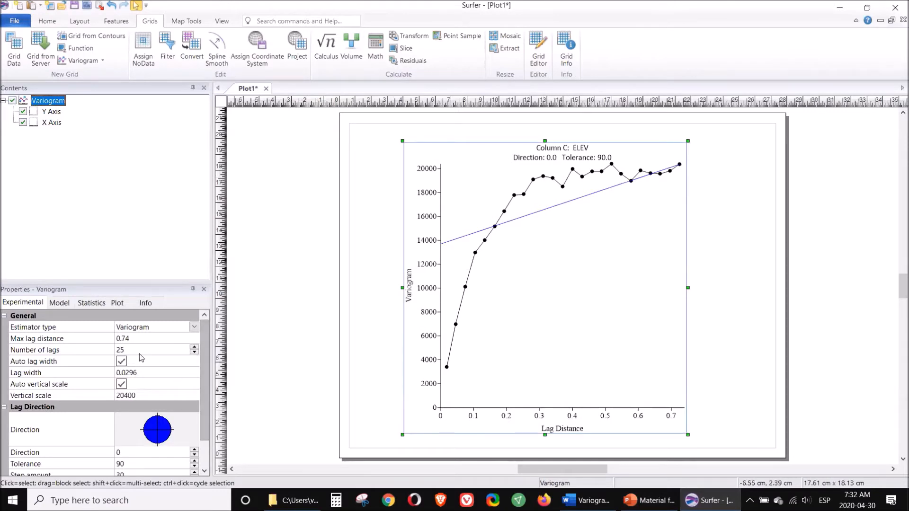
pyautogui.click(60, 306)
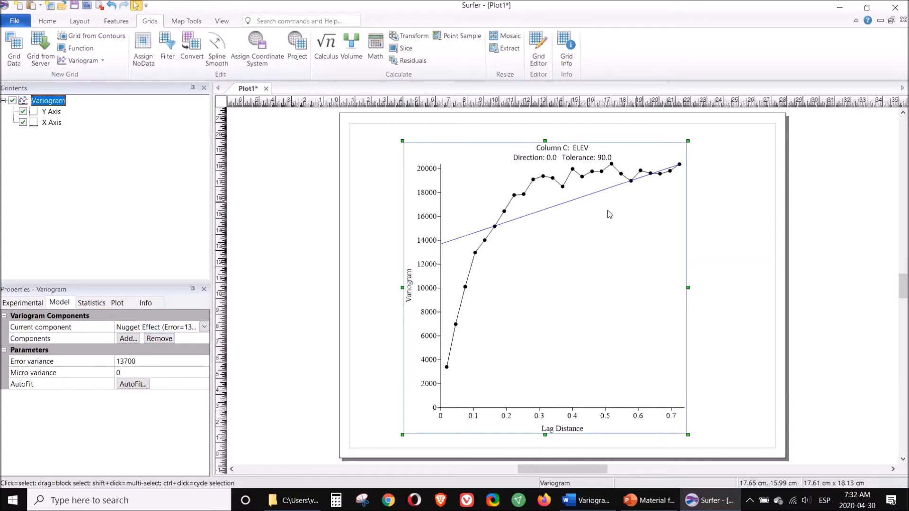
pyautogui.click(153, 341)
pyautogui.click(153, 342)
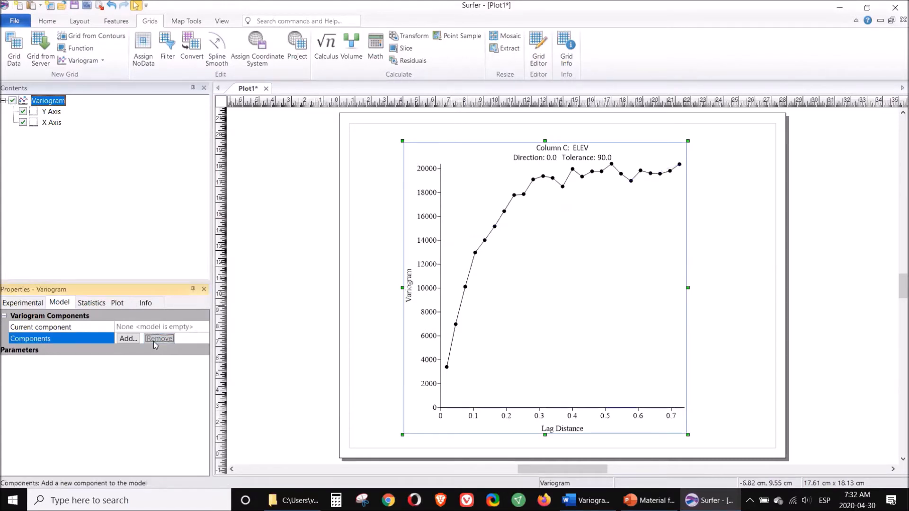
# Step: Add an Exponential component to the variogram model and AutoFit it with the Least Squares criterion and 50 maximum iterations
pyautogui.click(126, 339)
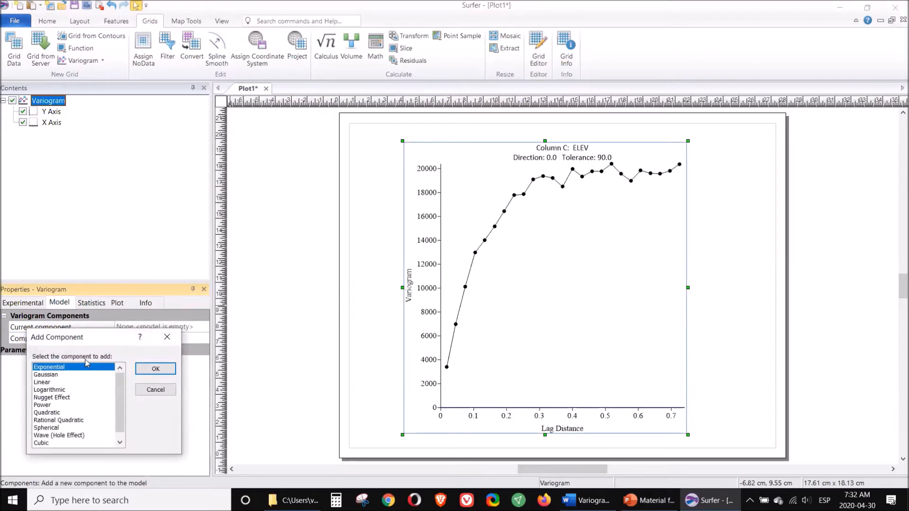
pyautogui.click(155, 369)
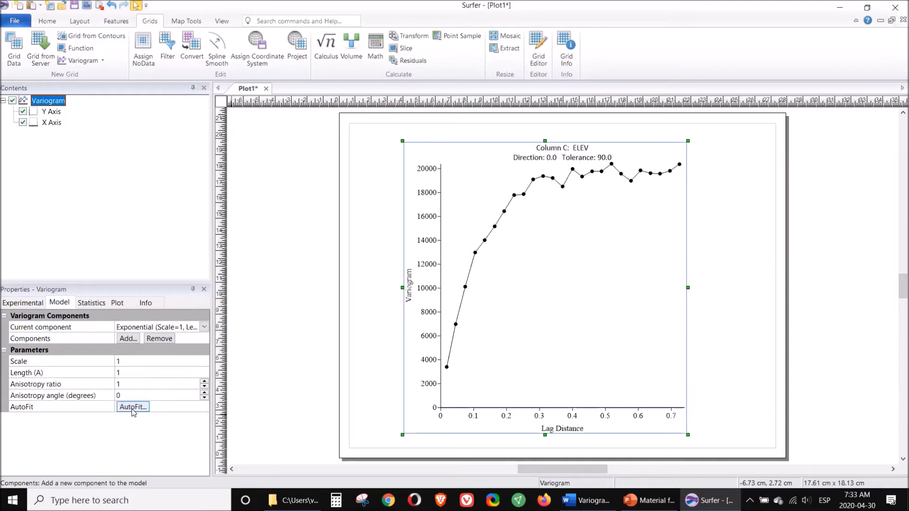
pyautogui.click(133, 407)
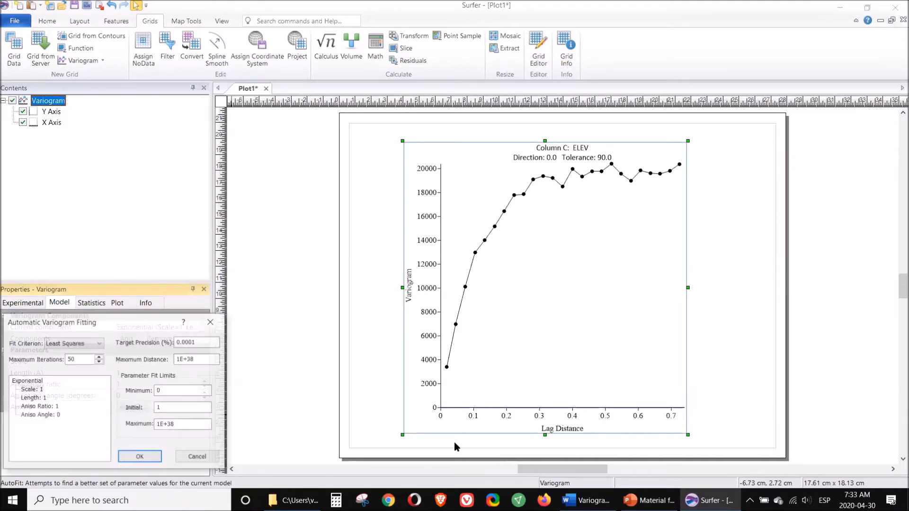
pyautogui.click(143, 456)
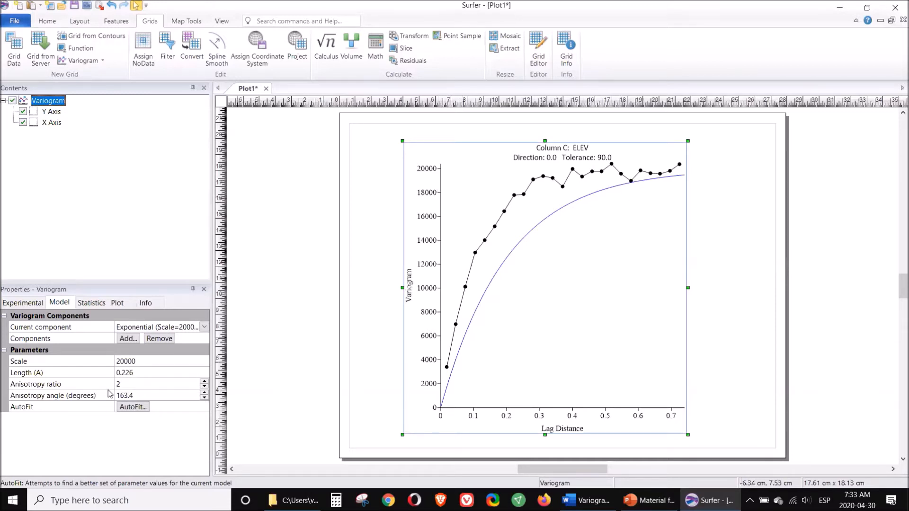
# Step: Set the exponential component's scale to 19000 and its length to 0.28
pyautogui.click(124, 363)
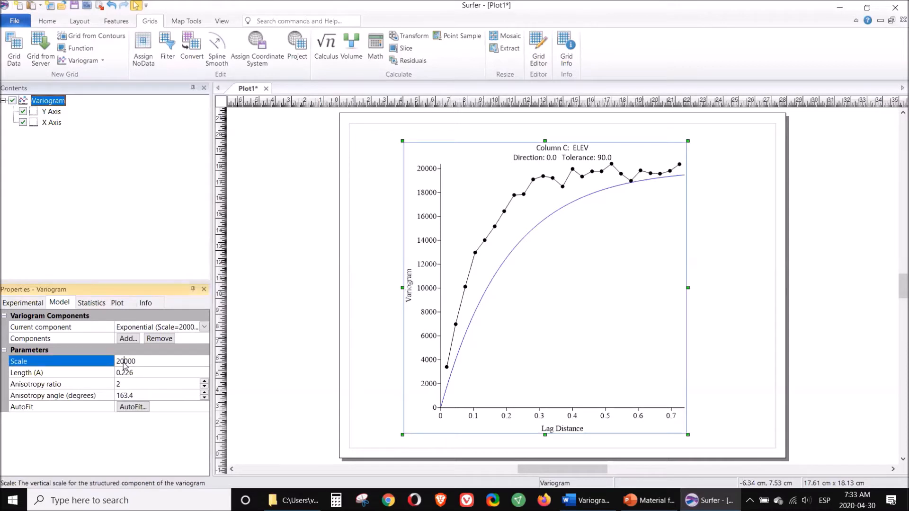
pyautogui.press('BackSpace')
pyautogui.press('BackSpace')
pyautogui.write('1')
pyautogui.click(140, 373)
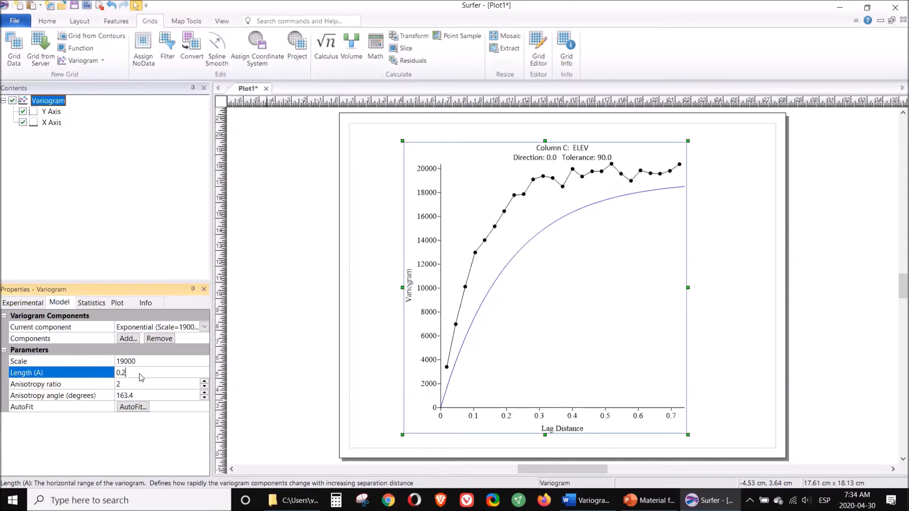
pyautogui.write('8')
pyautogui.press('Return')
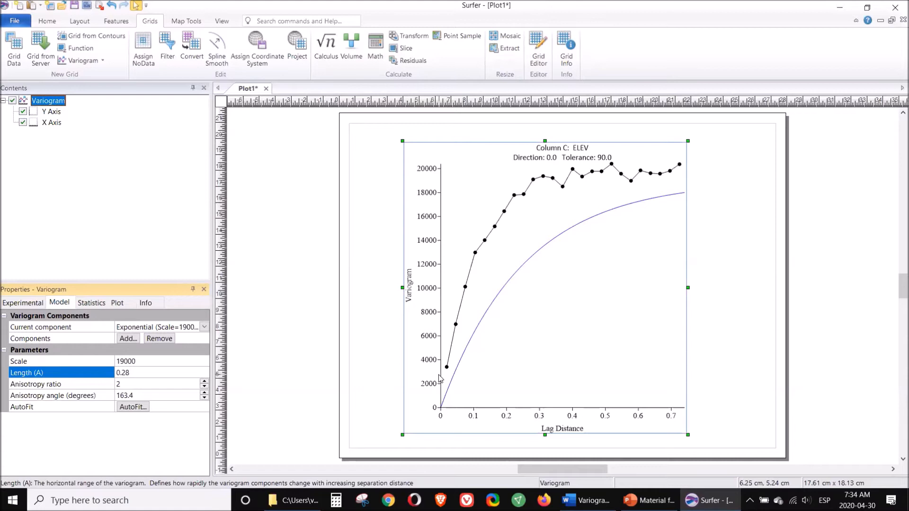
# Step: Add a Nugget Effect component to the exponential model and AutoFit both components with the Least Squares criterion
pyautogui.click(142, 327)
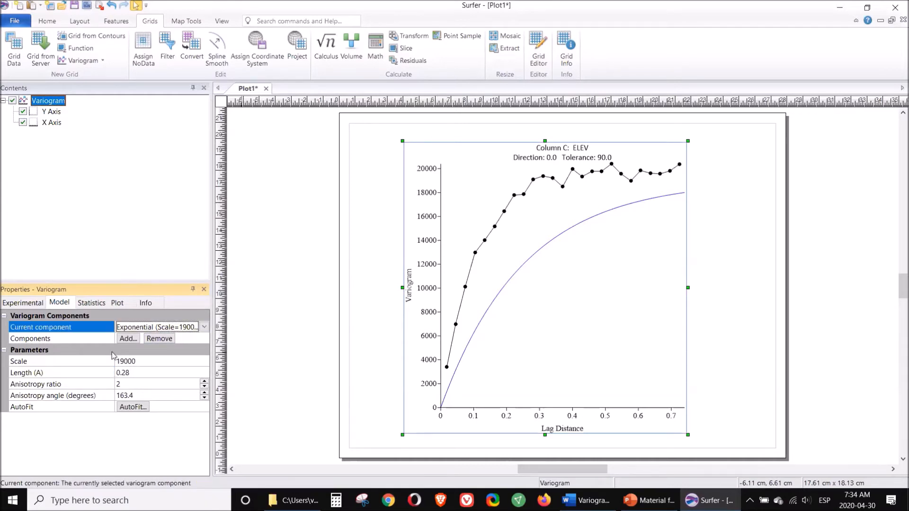
pyautogui.click(127, 339)
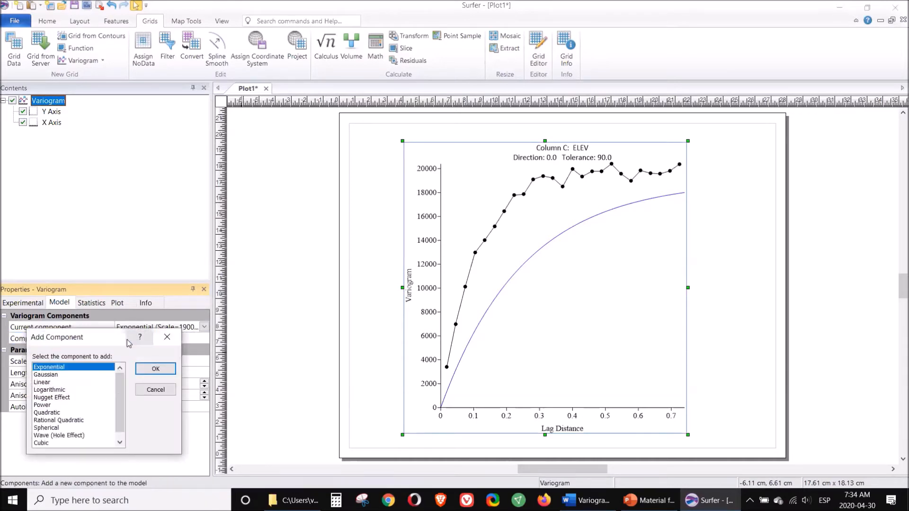
pyautogui.click(54, 398)
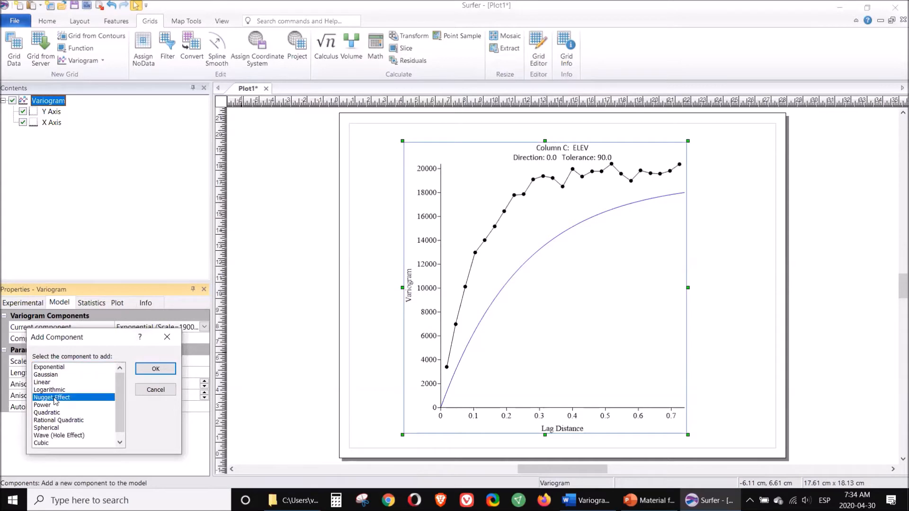
pyautogui.click(154, 374)
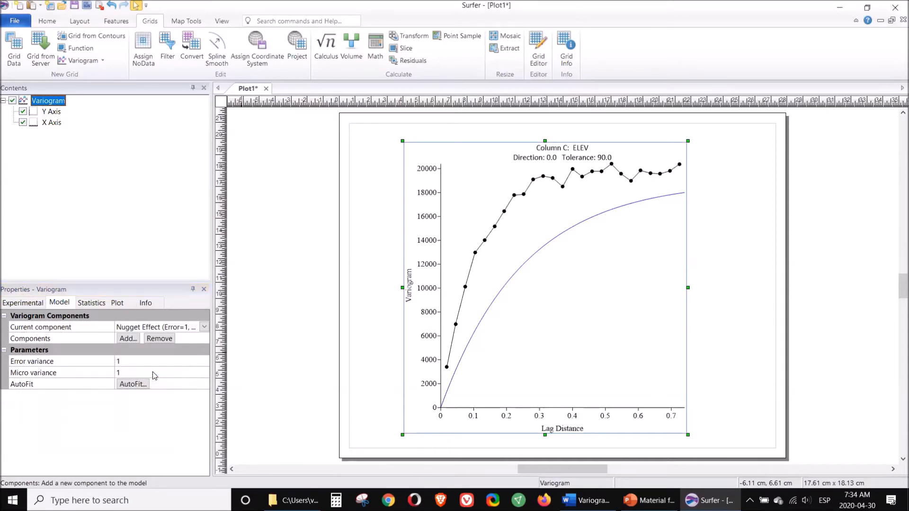
pyautogui.click(132, 385)
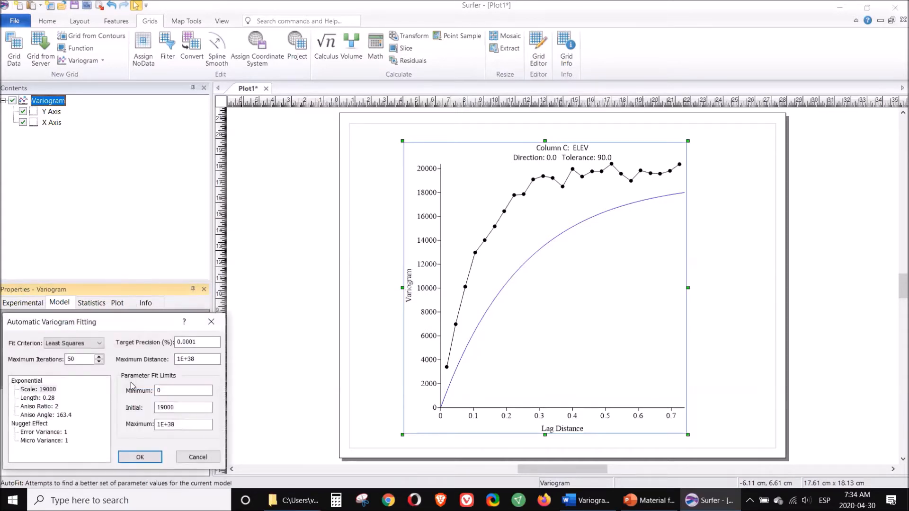
pyautogui.click(140, 458)
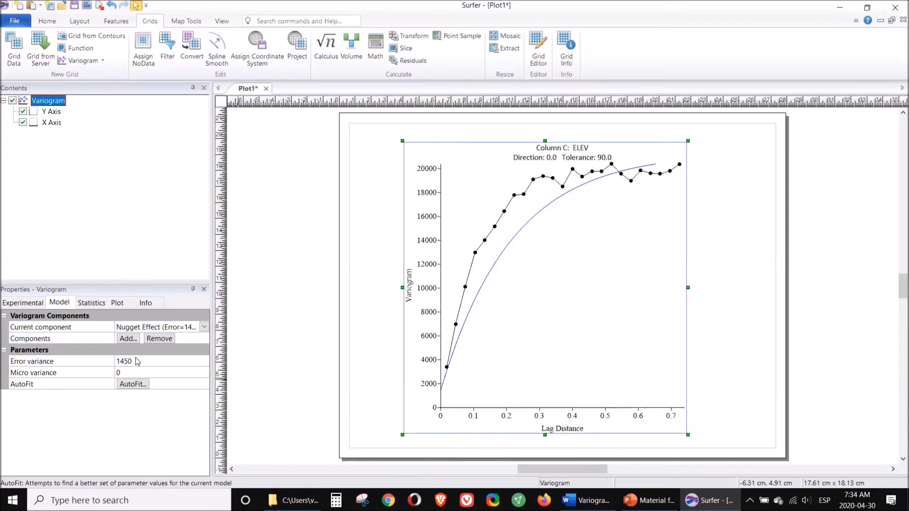
# Step: Set the nugget effect's error variance to 2500
pyautogui.click(114, 362)
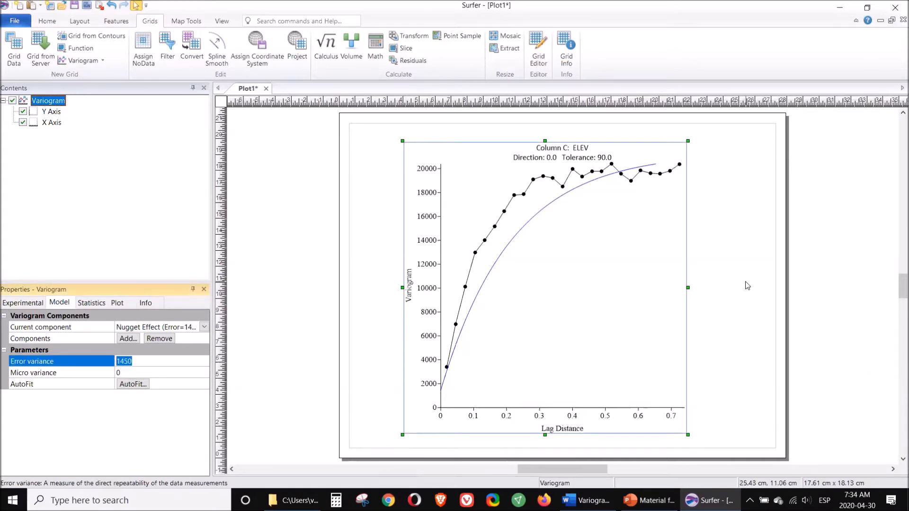
pyautogui.write('2500')
pyautogui.press('Return')
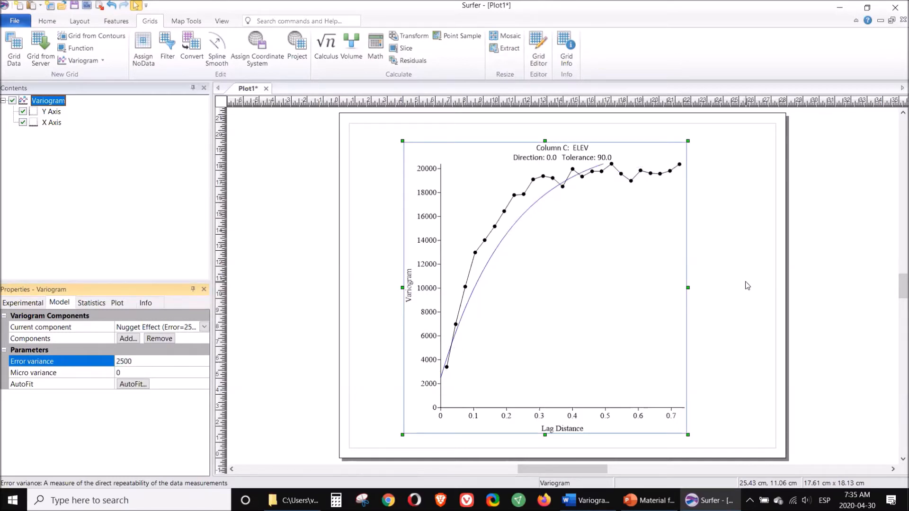
# Step: Make the exponential component current and try lengths of 0.15 and 0.2 to match the experimental curve
pyautogui.click(205, 328)
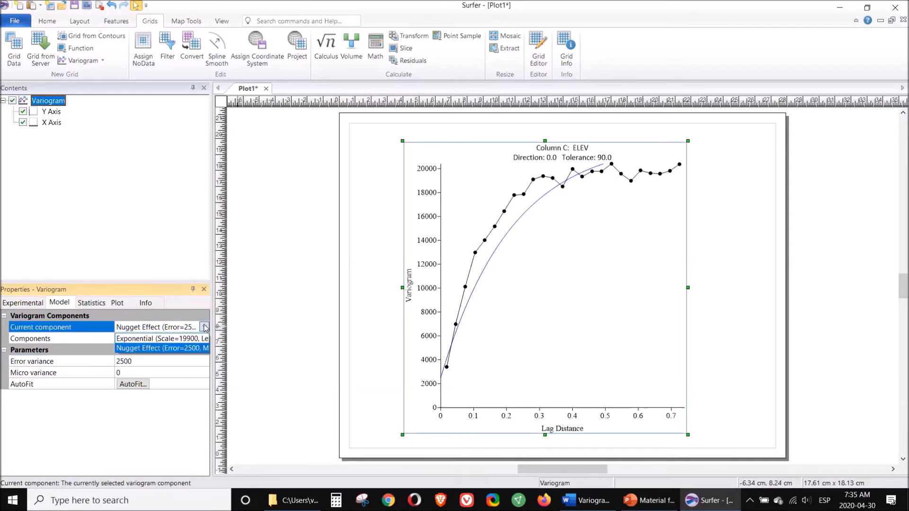
pyautogui.click(178, 338)
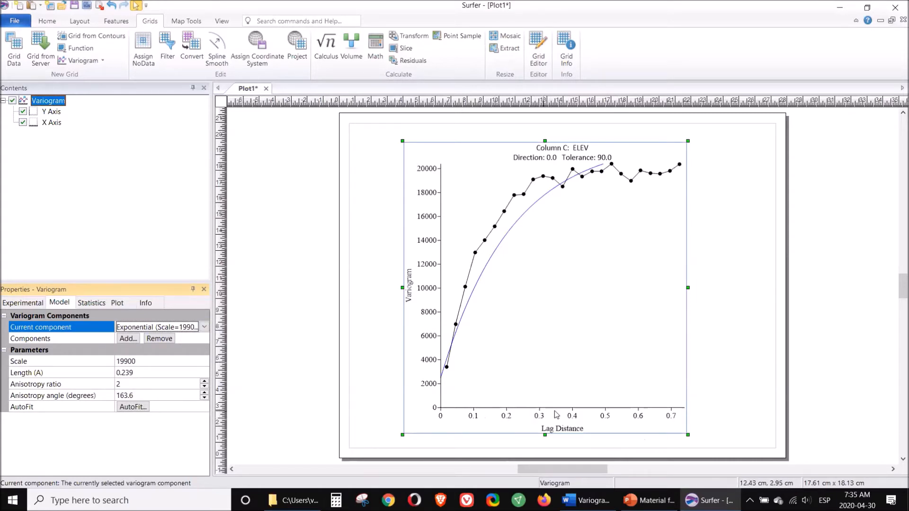
pyautogui.click(136, 374)
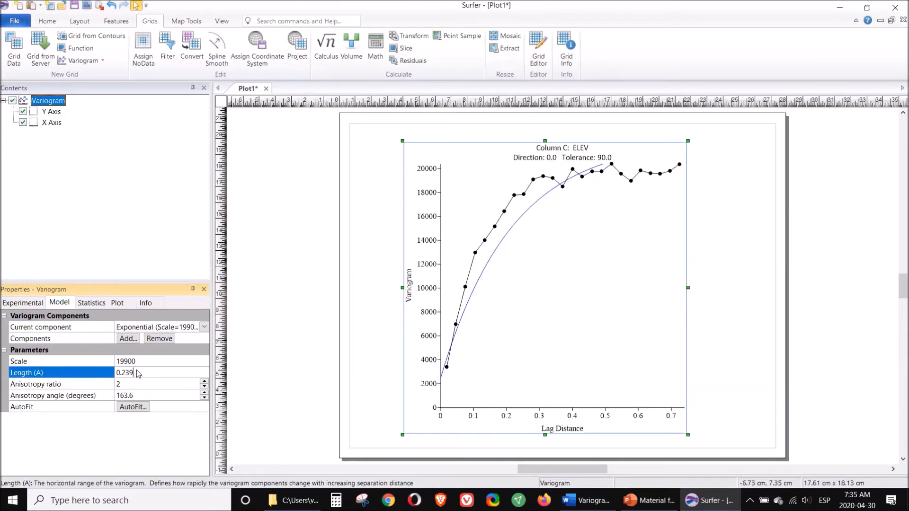
pyautogui.write('0.15')
pyautogui.press('Return')
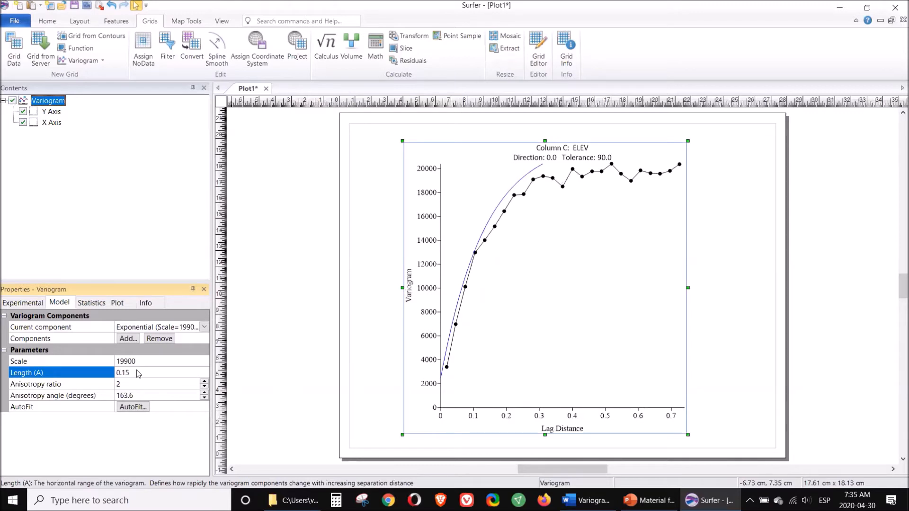
pyautogui.write('0.2')
pyautogui.press('Return')
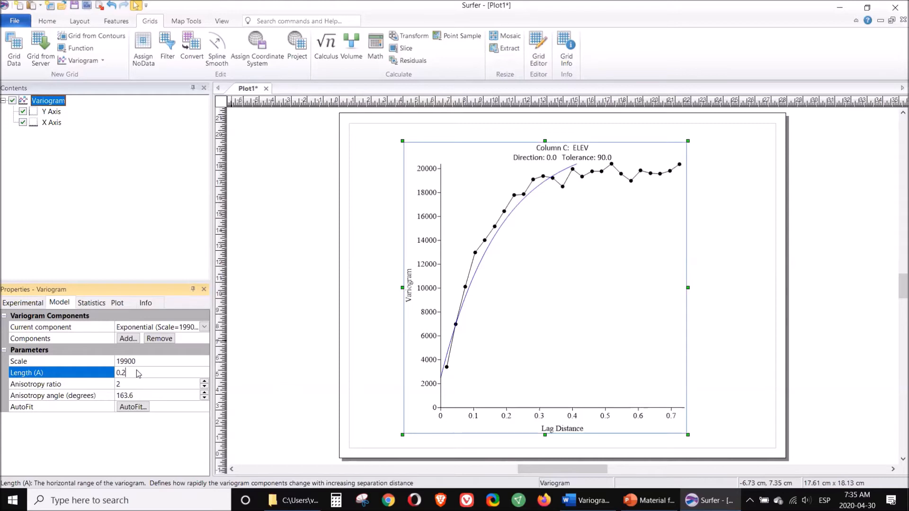
pyautogui.write('15')
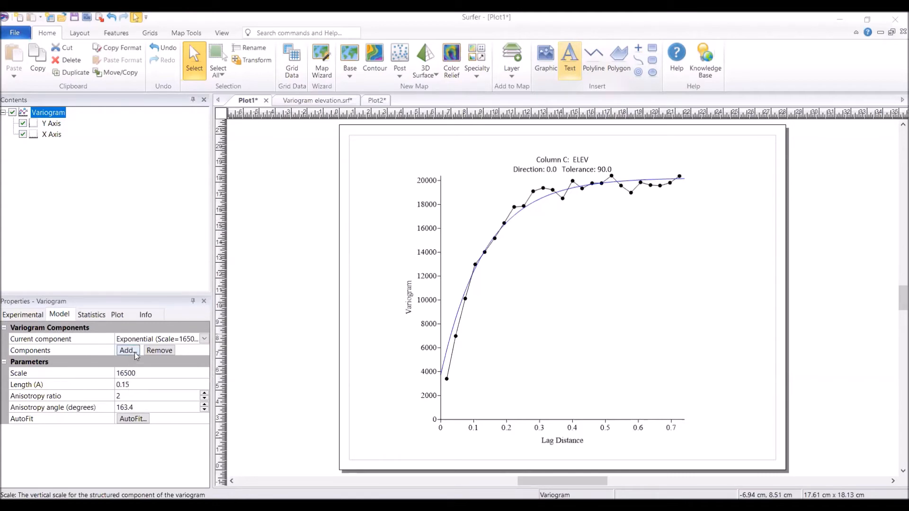
# Step: Paste the copied image of the model parameters and place it in the empty area below the variogram curve, just above the lag distance axis
pyautogui.click(372, 198)
pyautogui.click(374, 204)
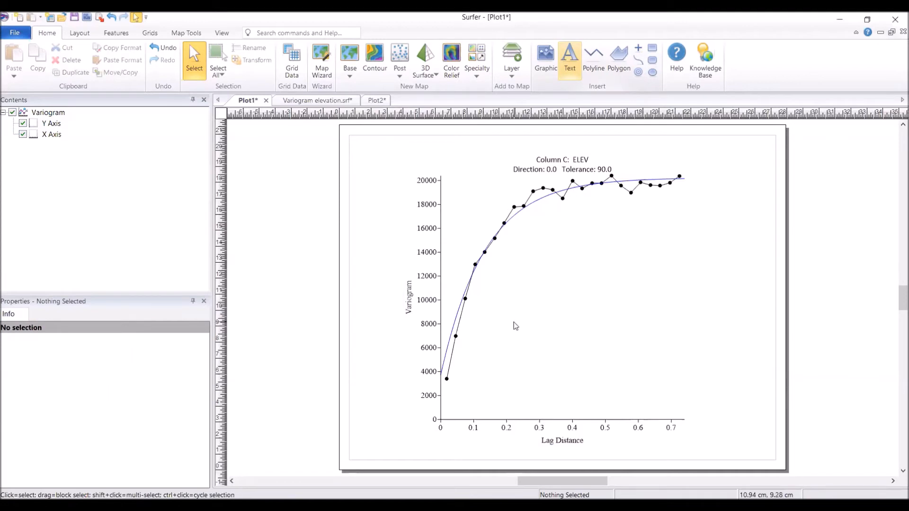
pyautogui.click(523, 244)
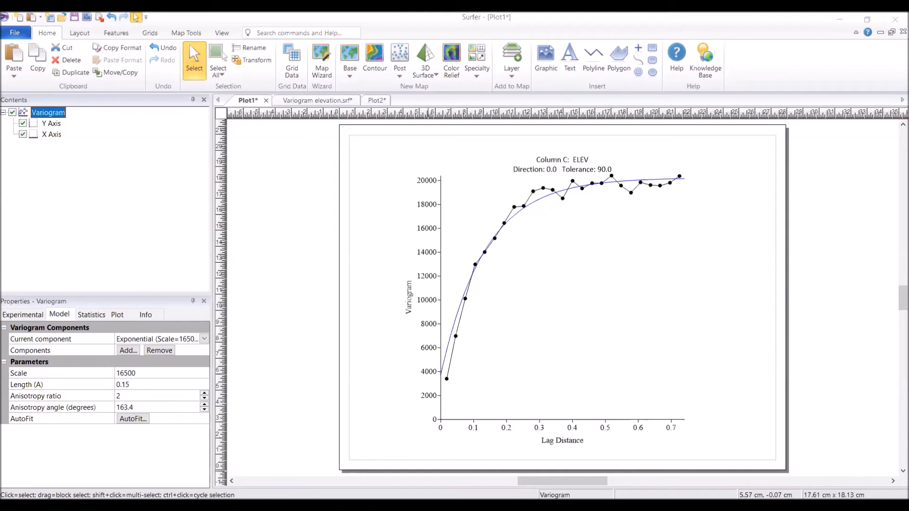
pyautogui.click(16, 58)
pyautogui.moveTo(540, 307); pyautogui.dragTo(584, 387)
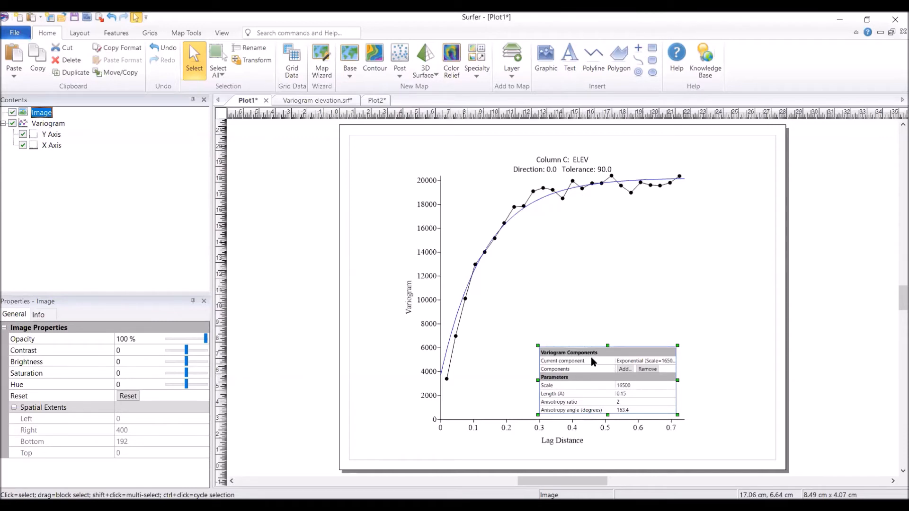
# Step: Select the variogram, check its AutoFit option and show its plot display properties
pyautogui.click(596, 230)
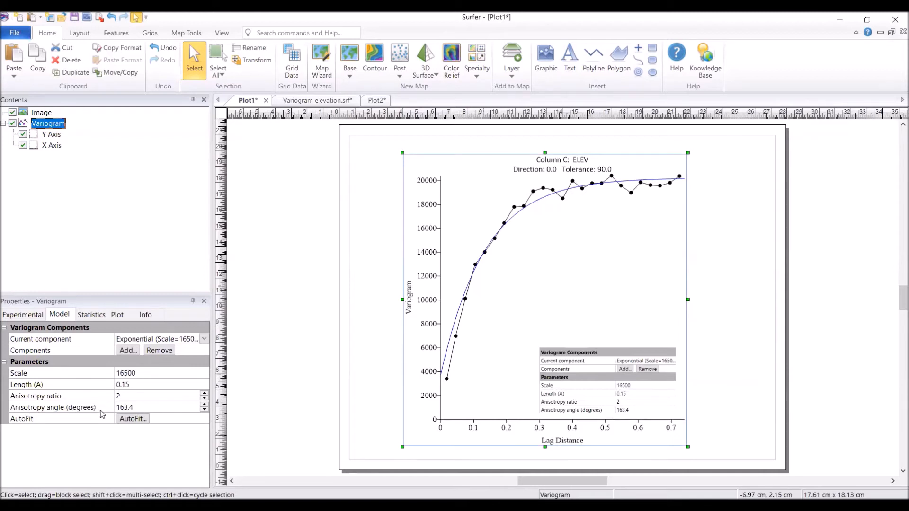
pyautogui.click(132, 418)
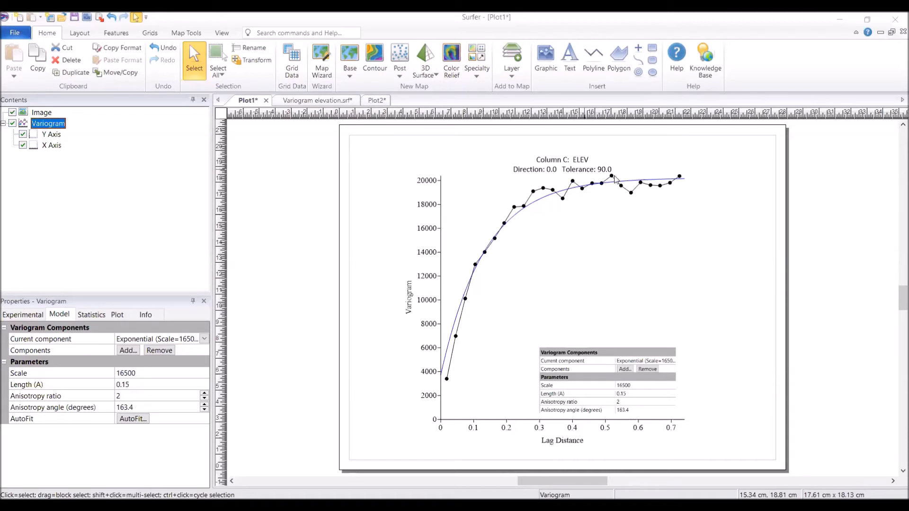
pyautogui.click(118, 315)
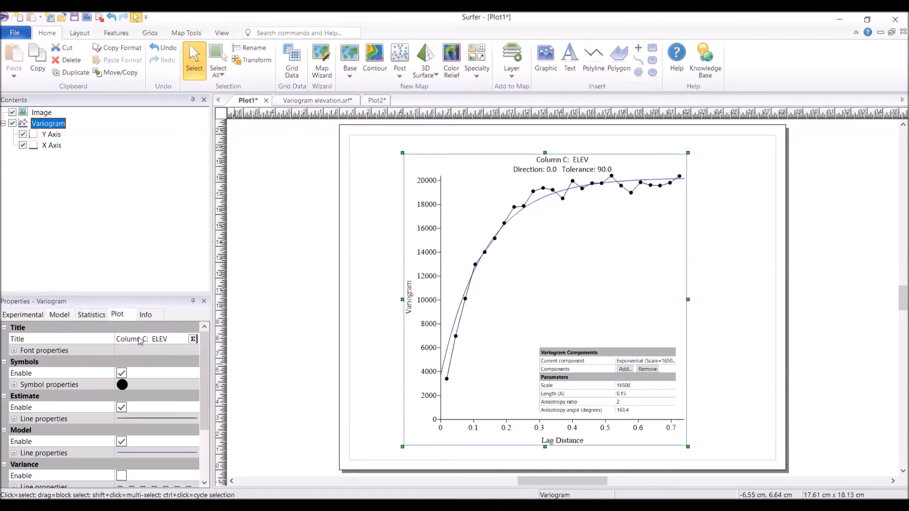
# Step: Change the variogram's title to Elevation
pyautogui.click(171, 339)
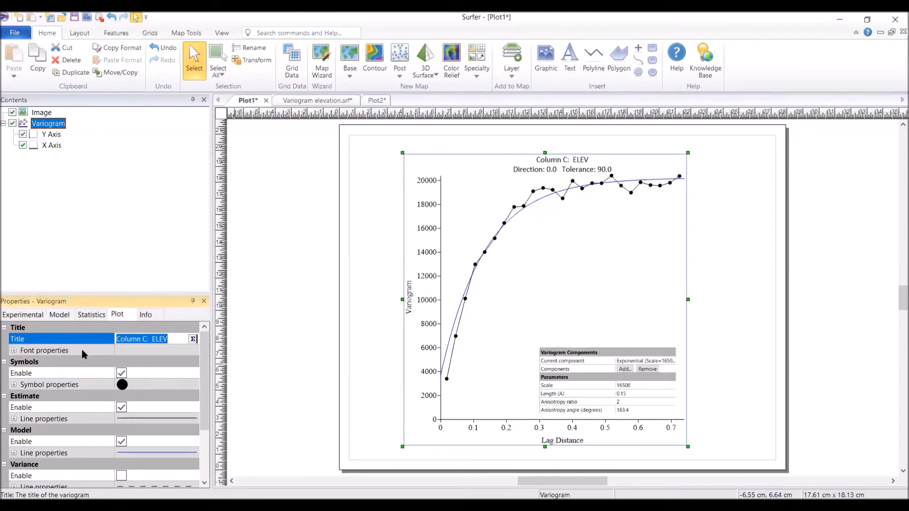
pyautogui.write('Elevation')
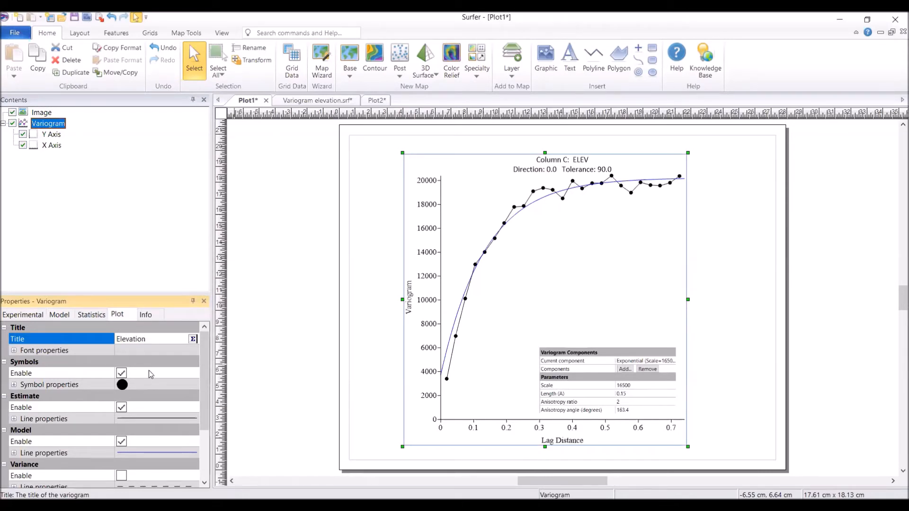
# Step: Show the variance line on the variogram plot and hide the plot's subtitle
pyautogui.scroll(-2, 149, 370)
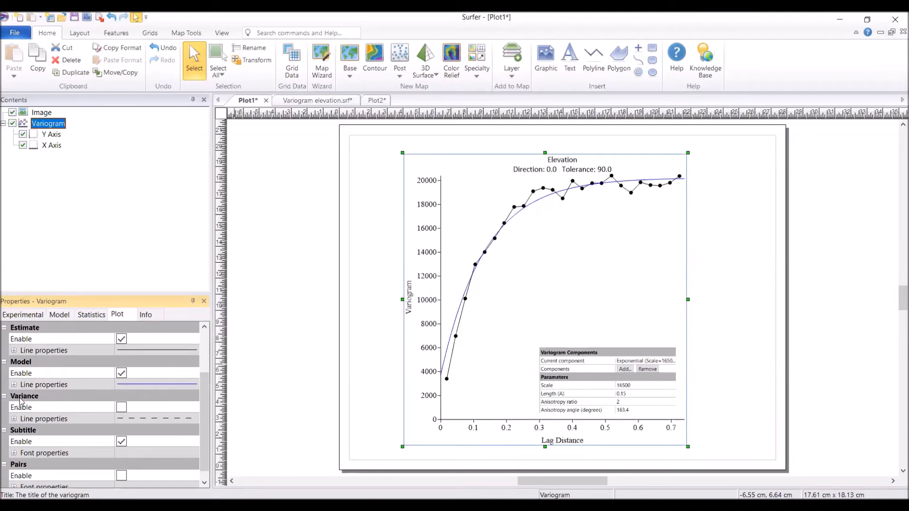
pyautogui.click(121, 408)
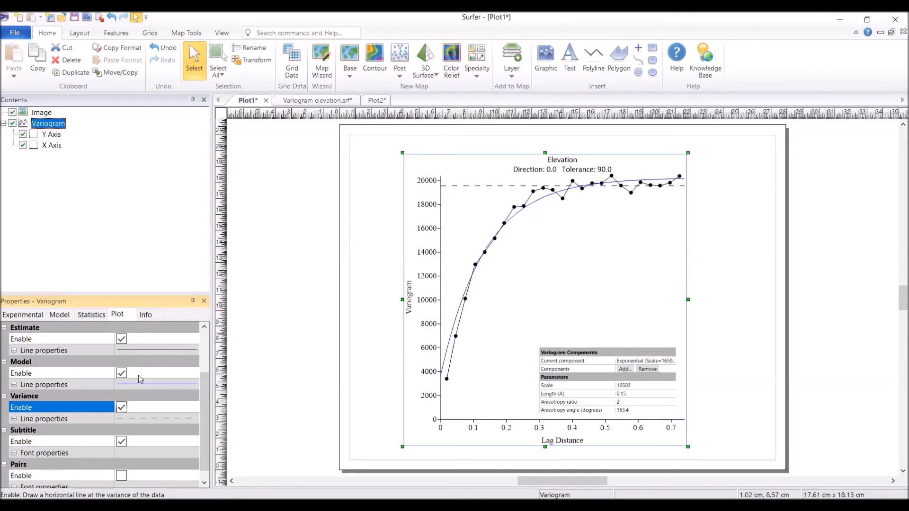
pyautogui.click(121, 441)
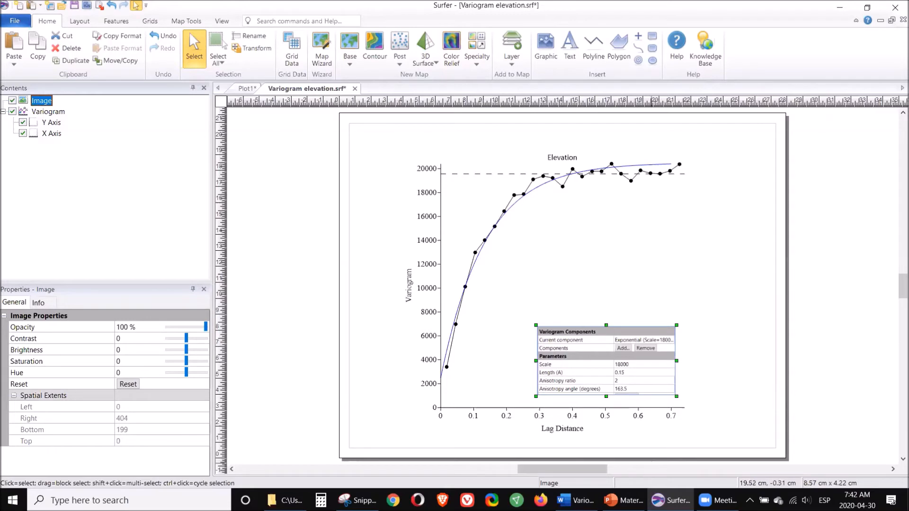
# Step: Switch to PowerPoint to view the slide comparing World and SURFER angles, and check the files in the GD24 folder
pyautogui.click(623, 500)
pyautogui.click(86, 371)
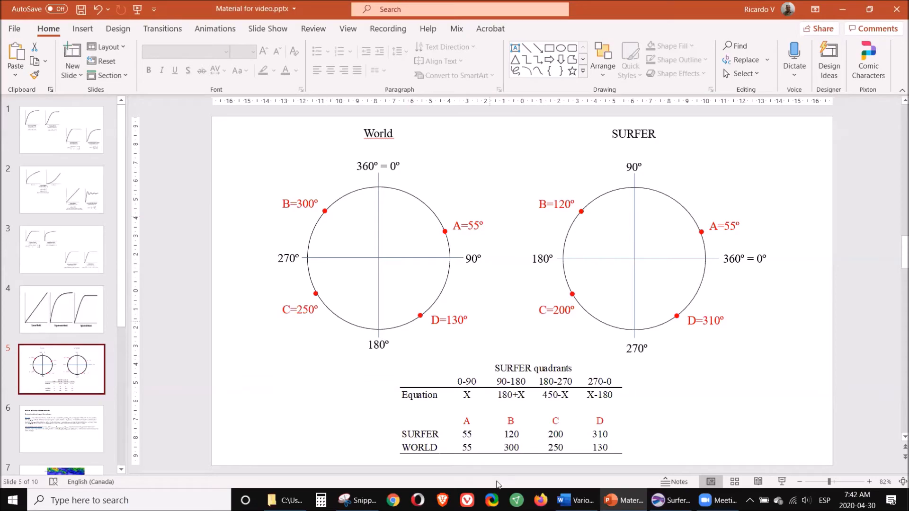
pyautogui.click(285, 500)
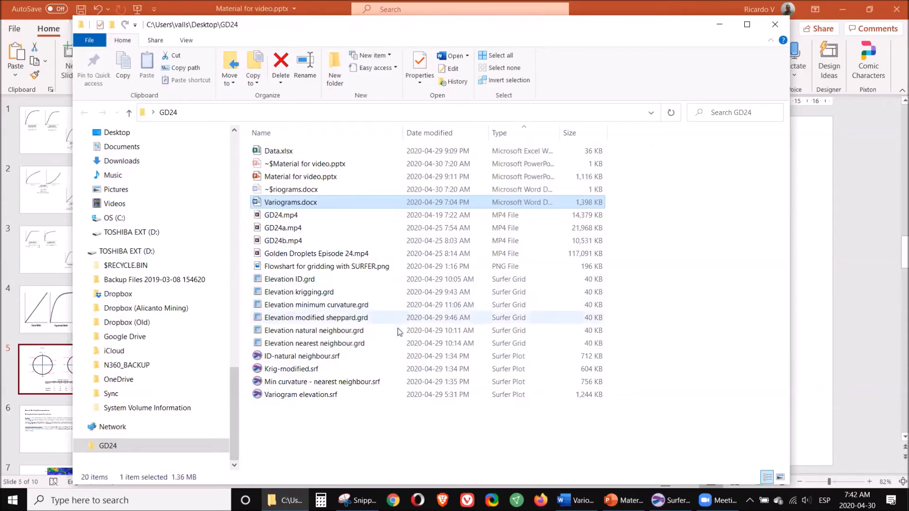
pyautogui.click(861, 165)
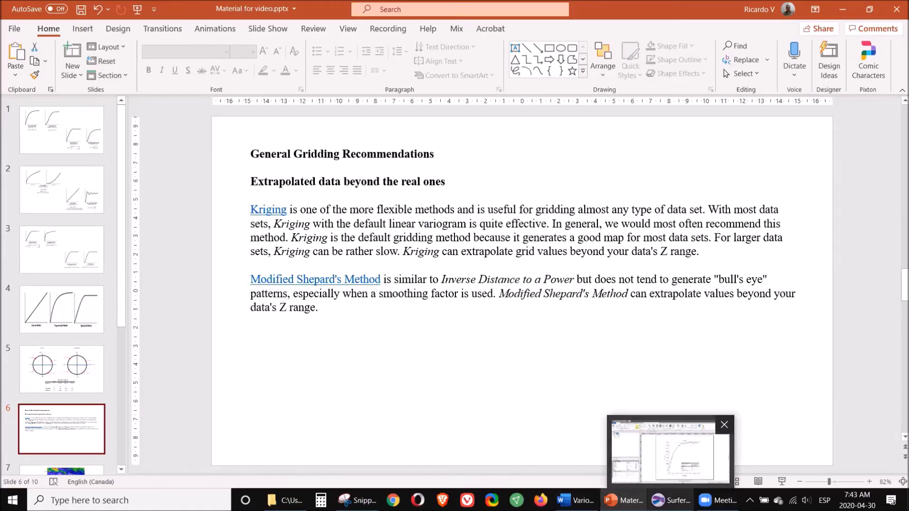
# Step: Return to Surfer and start a Grid Data operation with Data.xlsx as the source file
pyautogui.click(670, 500)
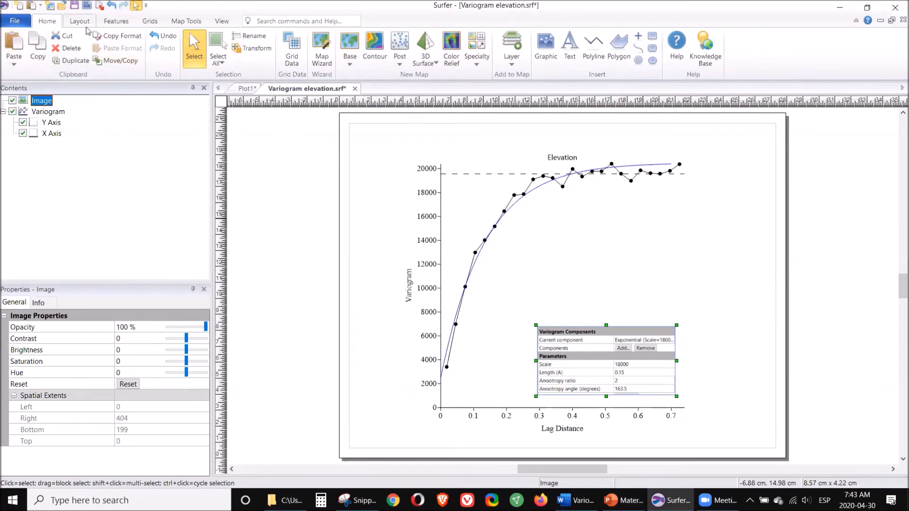
pyautogui.click(151, 22)
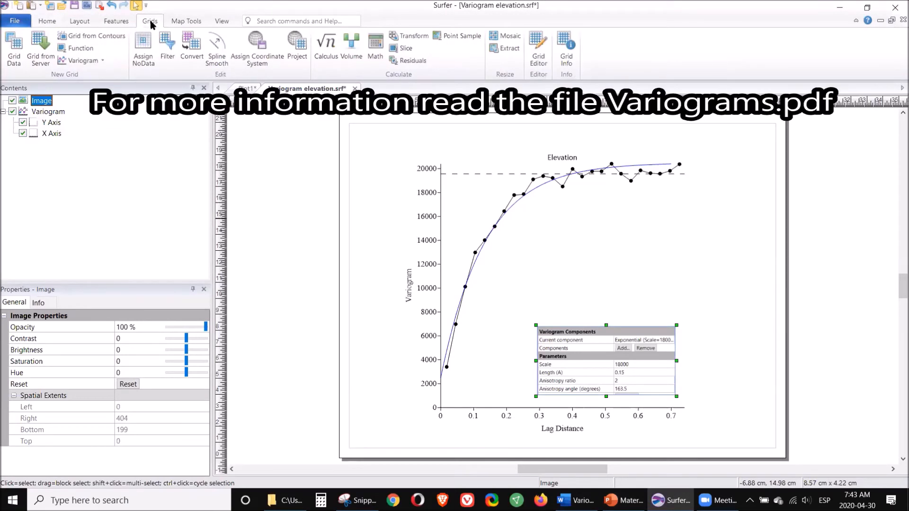
pyautogui.click(19, 53)
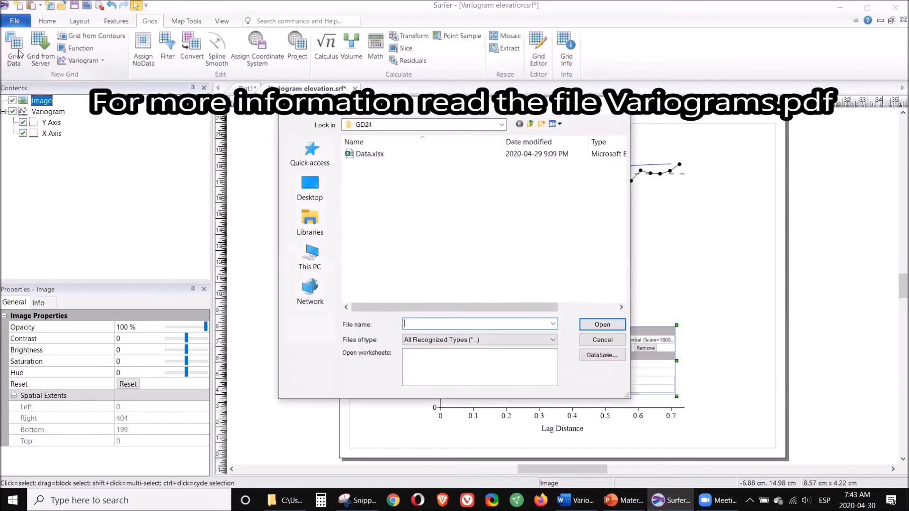
pyautogui.click(360, 155)
pyautogui.click(602, 324)
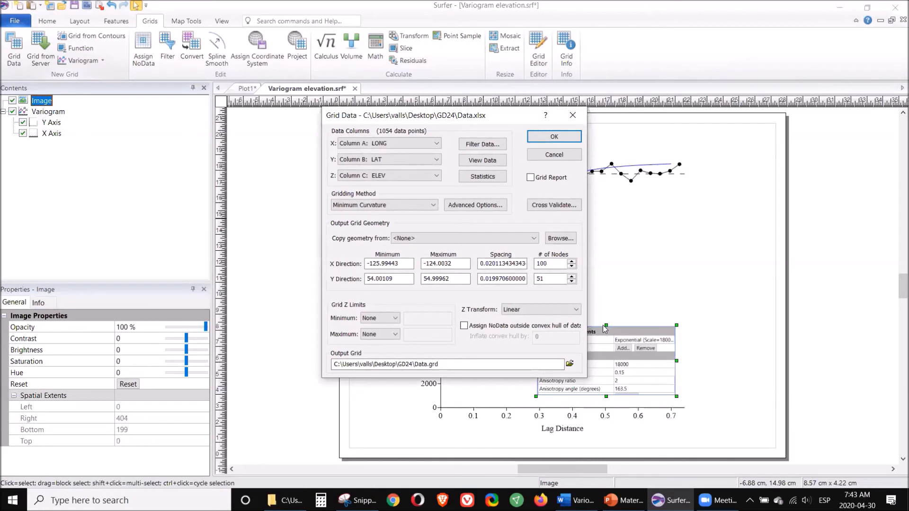
# Step: Review the available gridding methods without changing the selection, and switch to the General Gridding Recommendations slide in PowerPoint
pyautogui.click(431, 205)
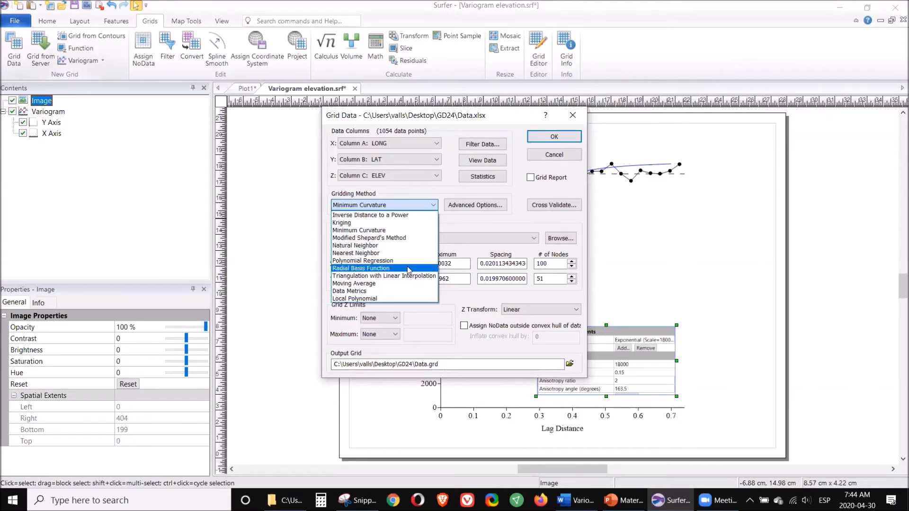
pyautogui.click(453, 228)
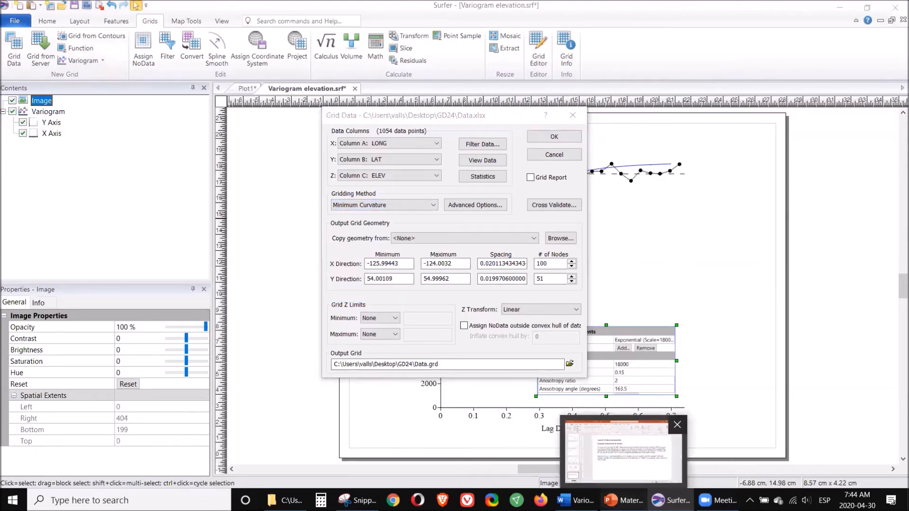
pyautogui.click(623, 500)
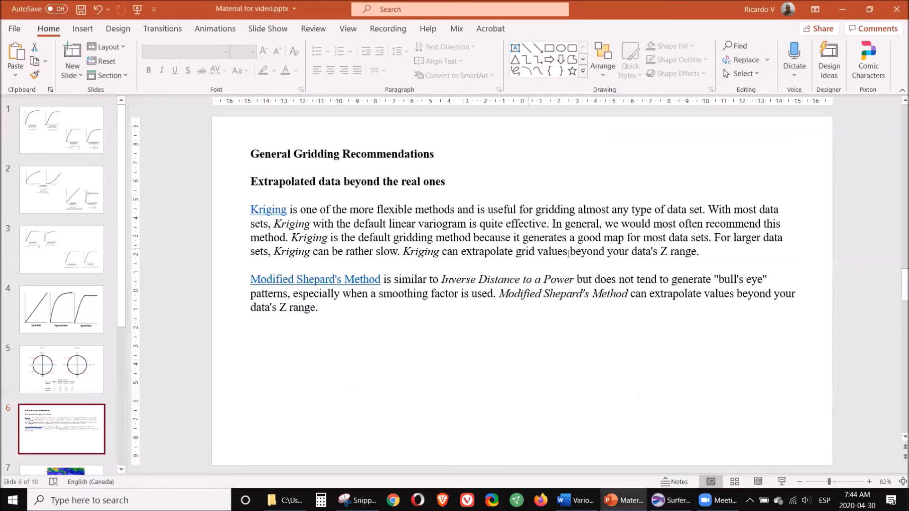
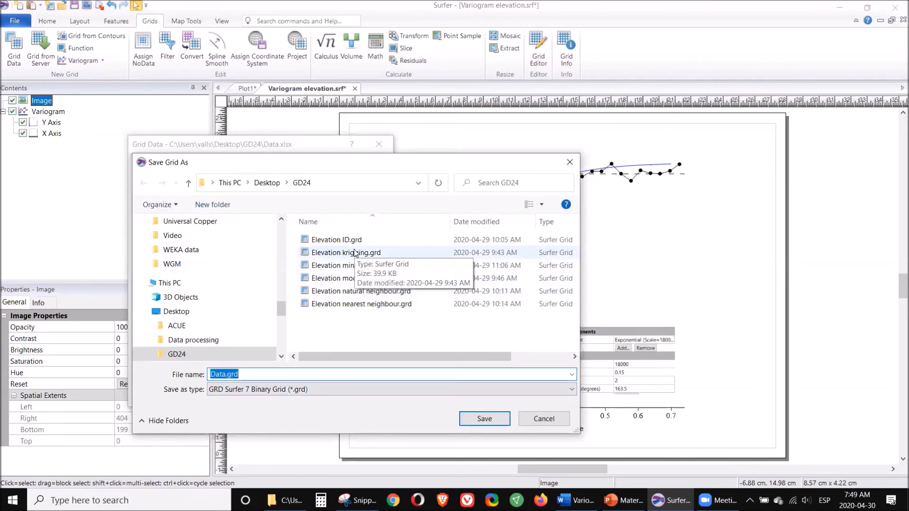
# Step: Set the output grid to the existing Elevation krigging.grd in GD24, allow overwriting, and grid Data.xlsx with Kriging
pyautogui.click(355, 252)
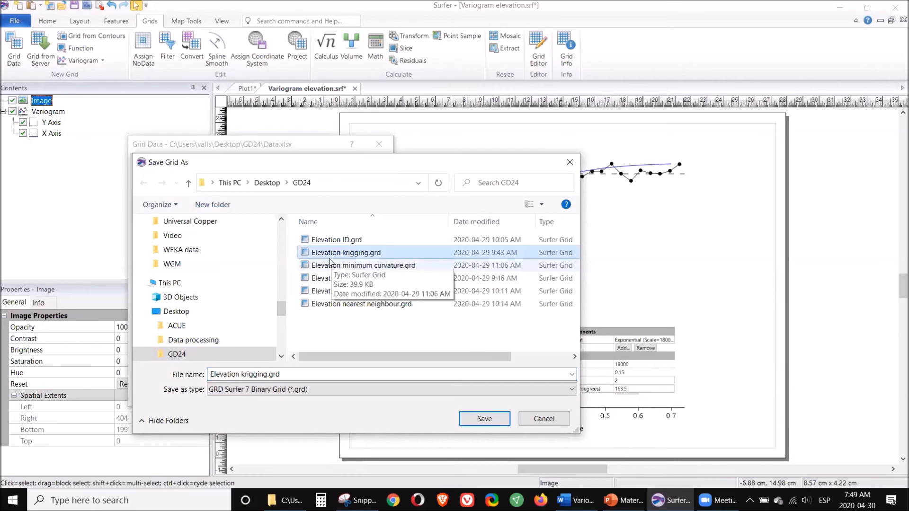
pyautogui.click(484, 419)
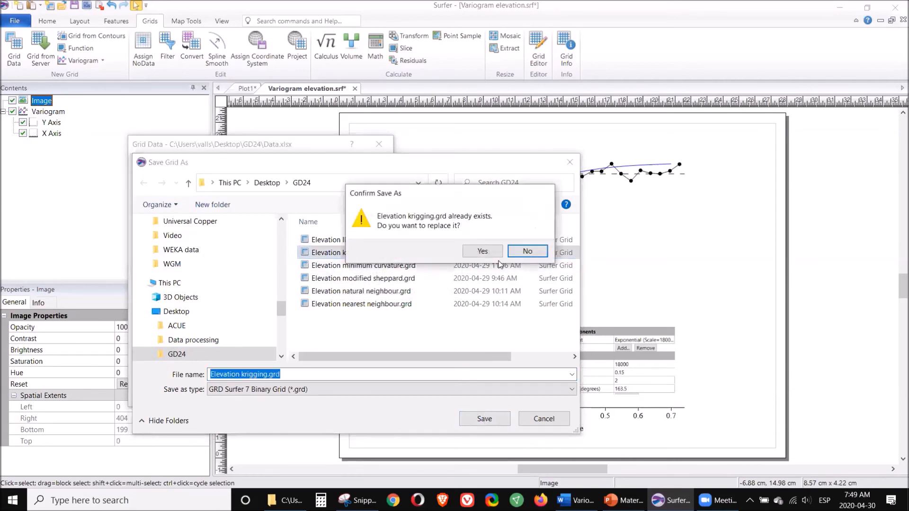
pyautogui.click(482, 251)
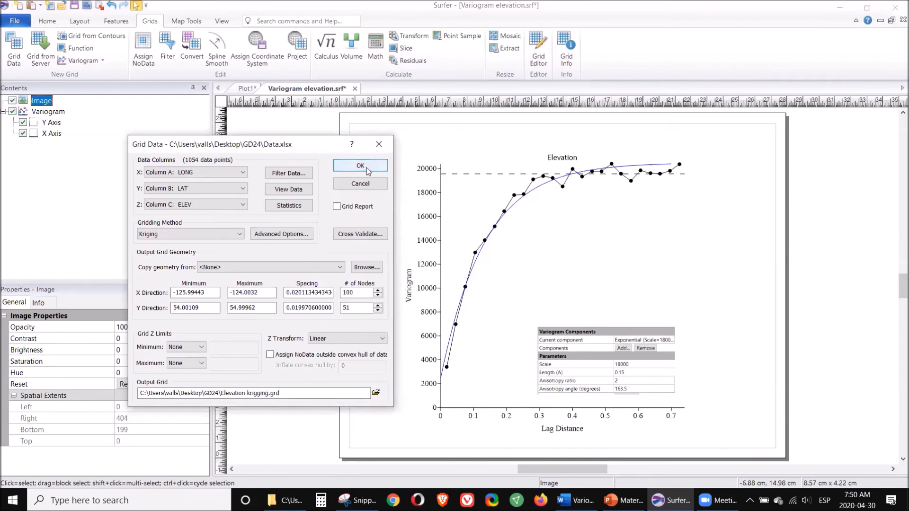
pyautogui.click(368, 170)
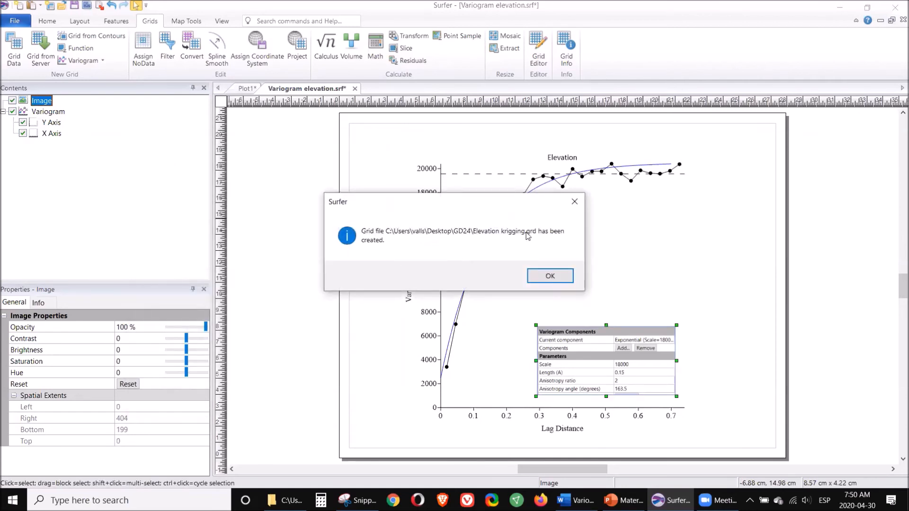
pyautogui.click(551, 277)
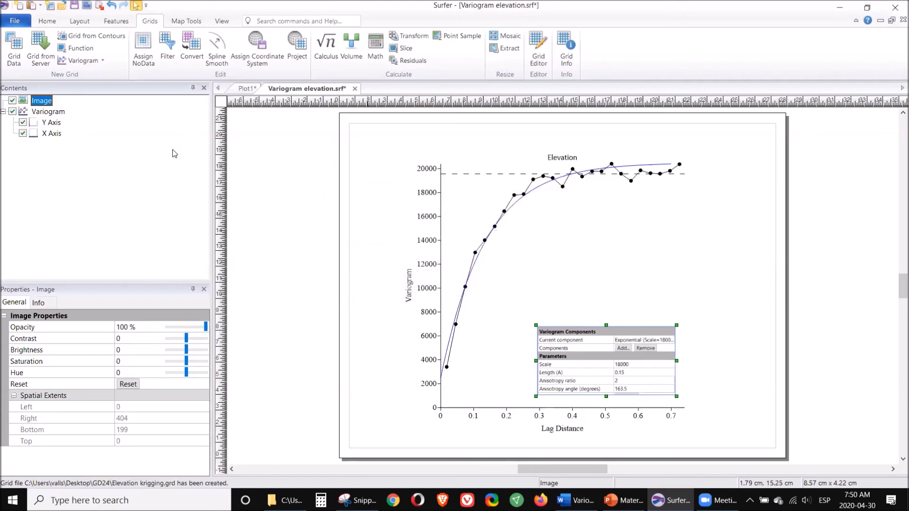
# Step: Create a new plot document and add a contour map from Elevation krigging.grd
pyautogui.click(21, 7)
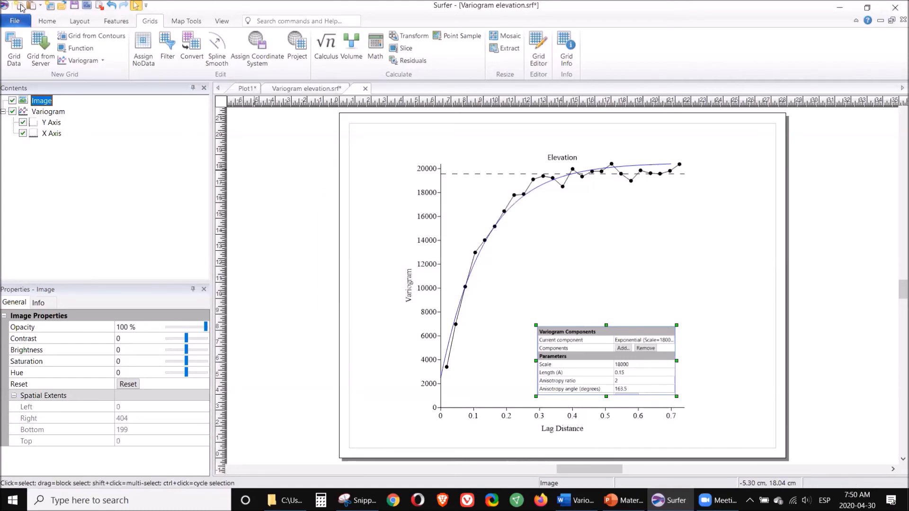
pyautogui.click(48, 20)
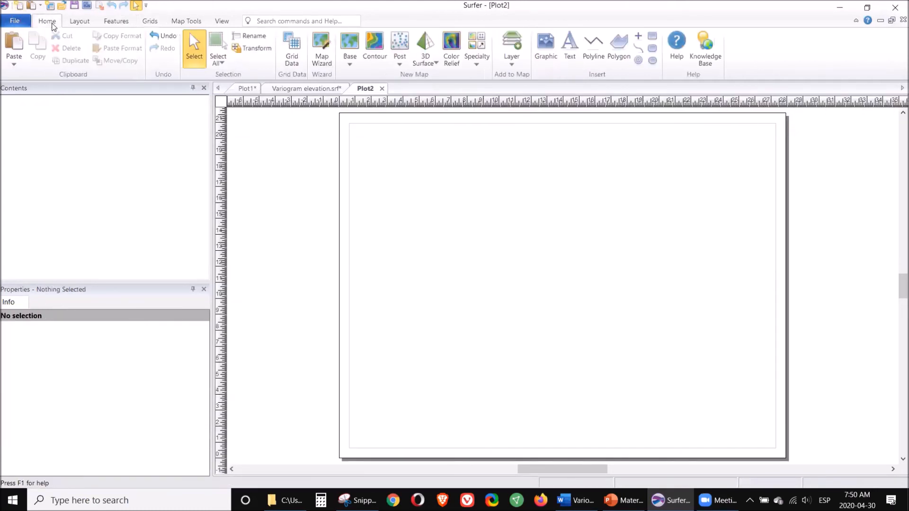
pyautogui.click(377, 54)
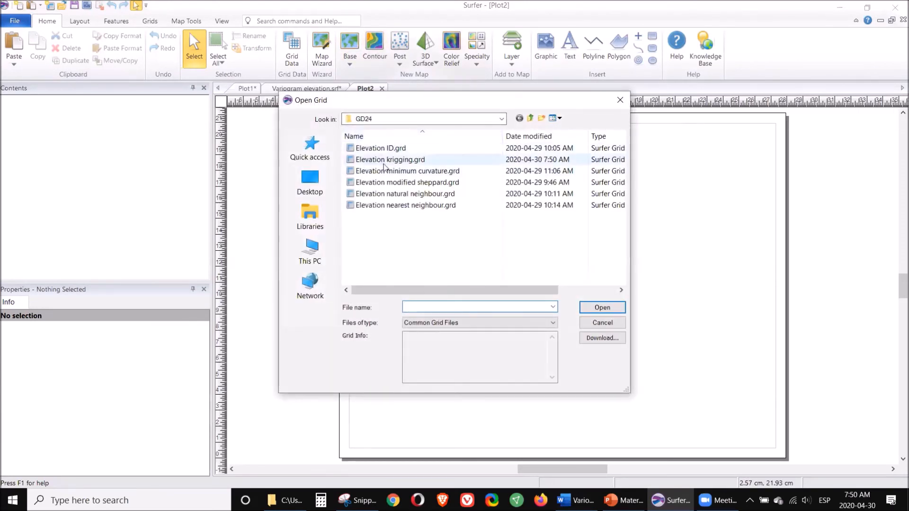
pyautogui.doubleClick(382, 161)
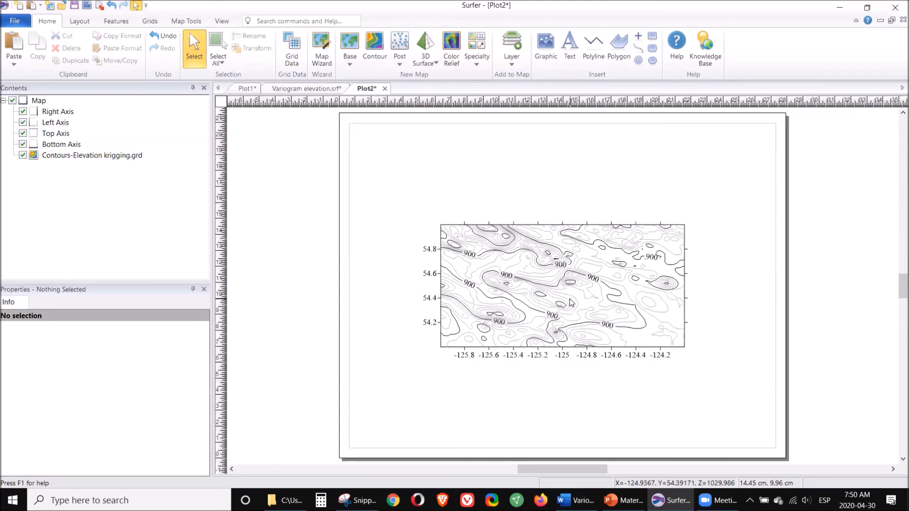
# Step: Digitize a four-point line on the contour map, running from the upper middle edge down to the lower-left corner
pyautogui.click(542, 299)
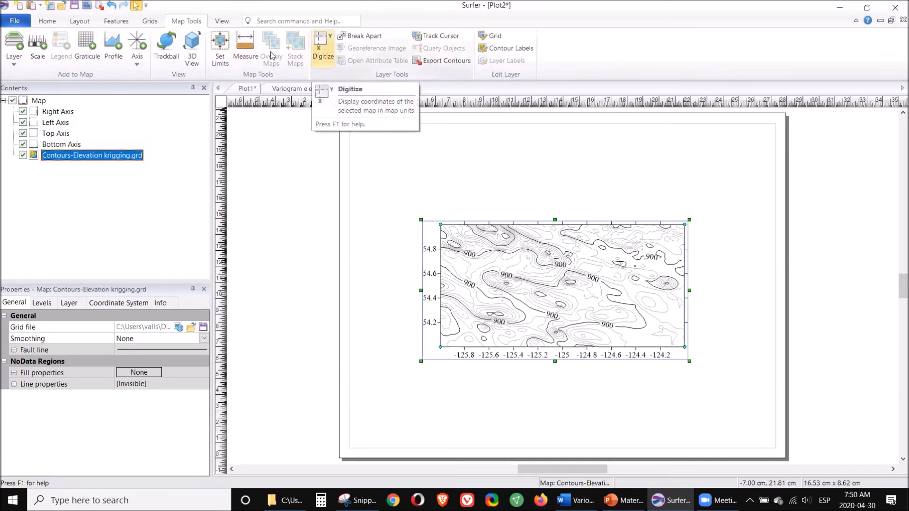
pyautogui.click(323, 48)
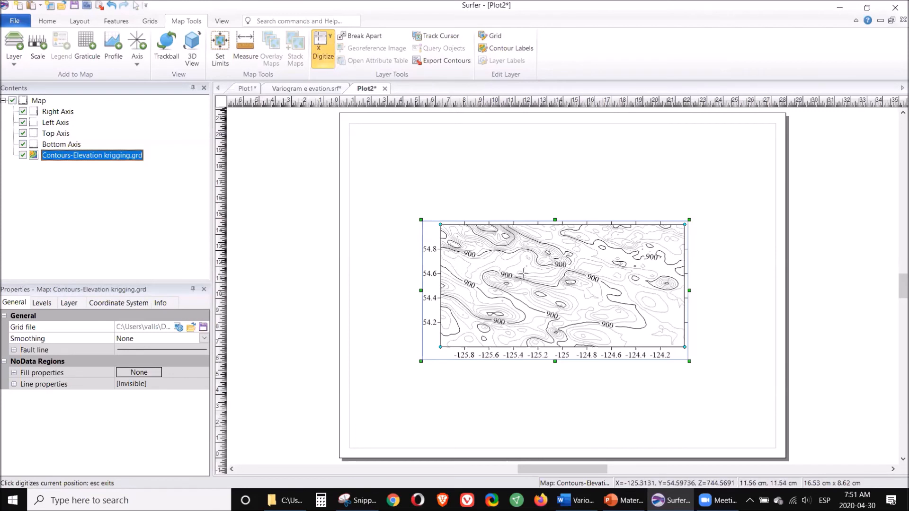
pyautogui.click(535, 229)
pyautogui.click(534, 270)
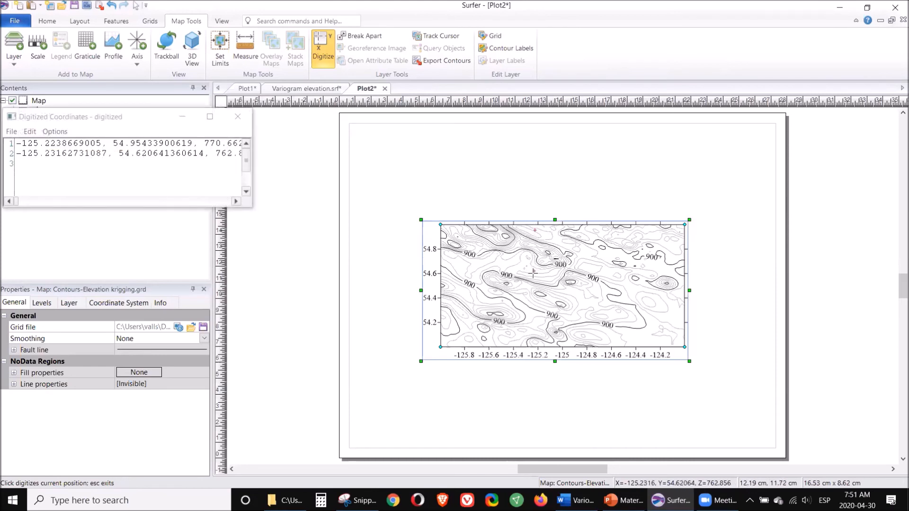
pyautogui.click(498, 308)
pyautogui.click(466, 339)
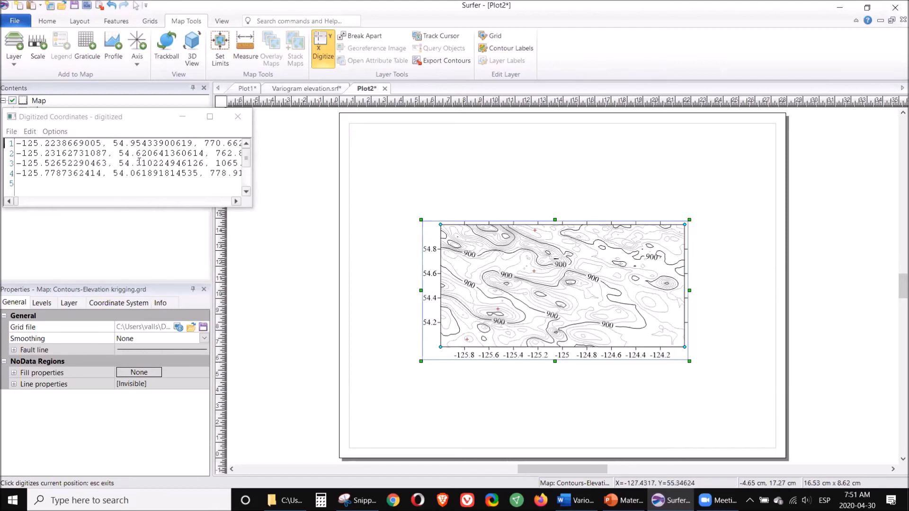
# Step: Add a header line with the vertex count 4 above the digitized coordinates and save them as the blanking file Fault.bln
pyautogui.click(16, 143)
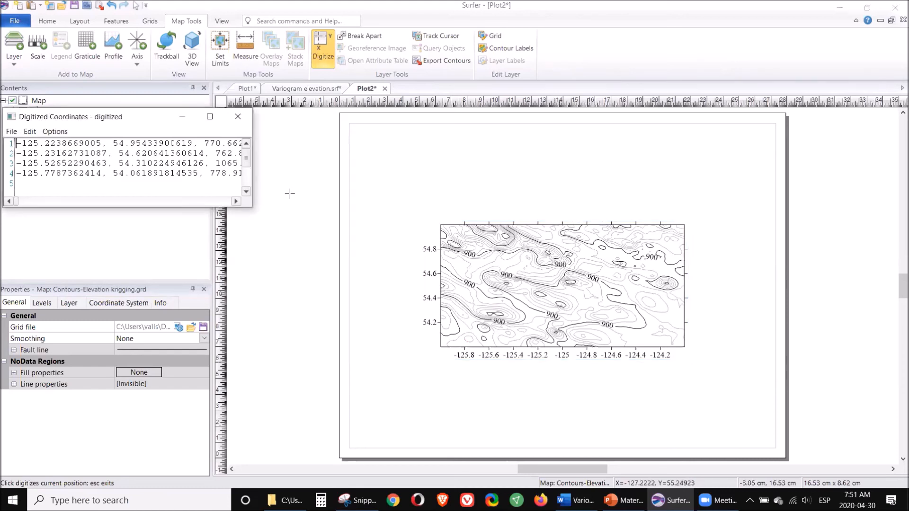
pyautogui.press('Return')
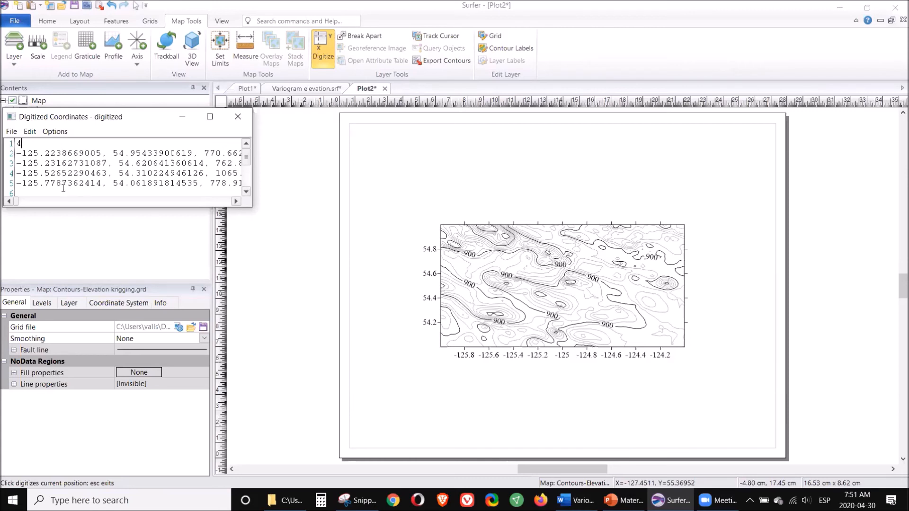
pyautogui.click(10, 132)
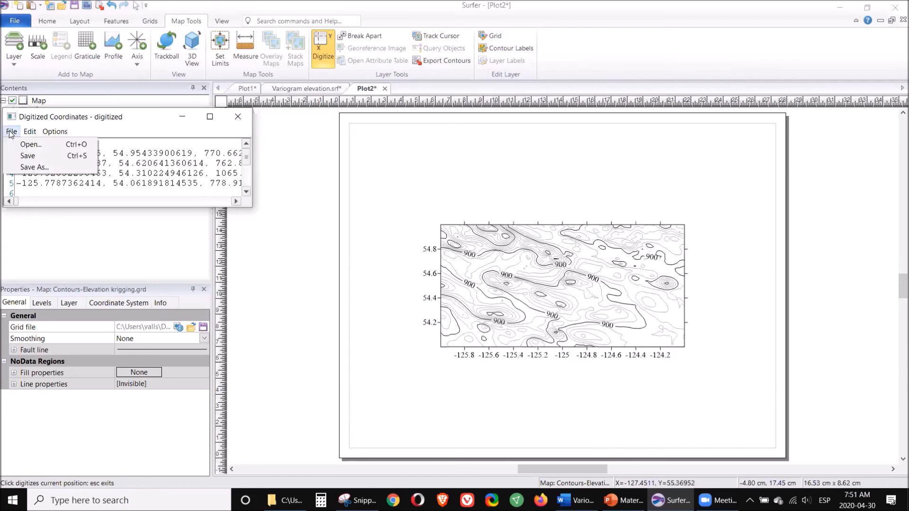
pyautogui.click(37, 167)
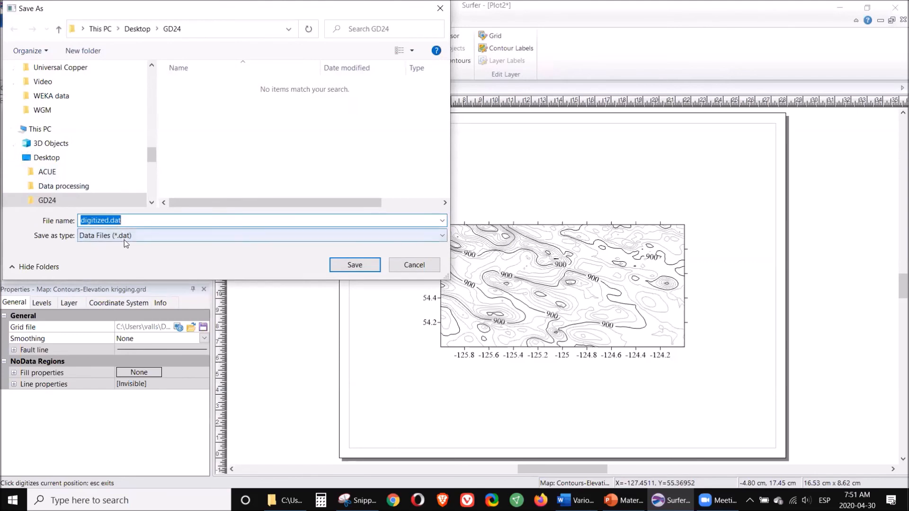
pyautogui.click(128, 239)
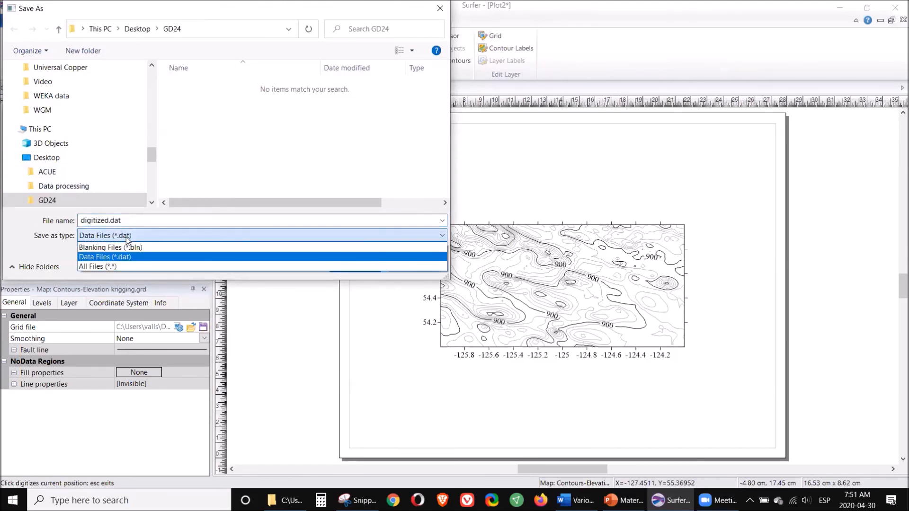
pyautogui.click(124, 247)
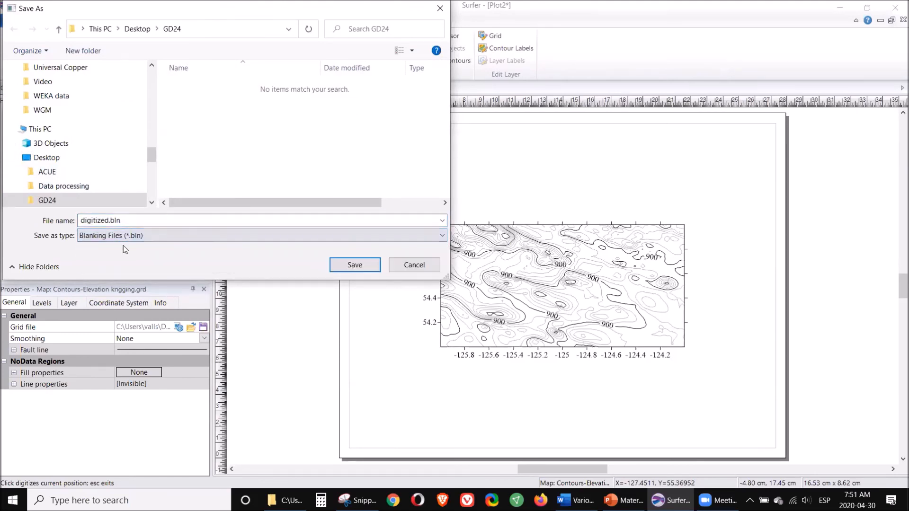
pyautogui.doubleClick(109, 220)
pyautogui.doubleClick(108, 220)
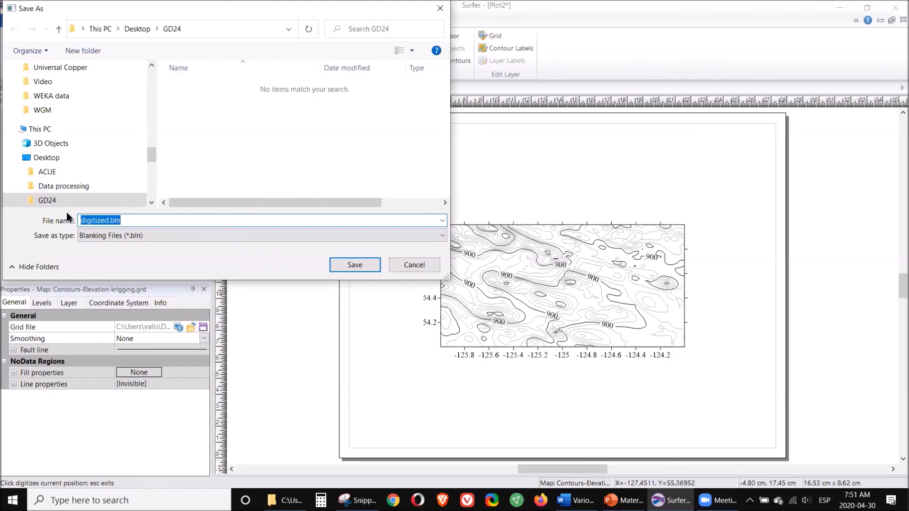
pyautogui.write('Fault')
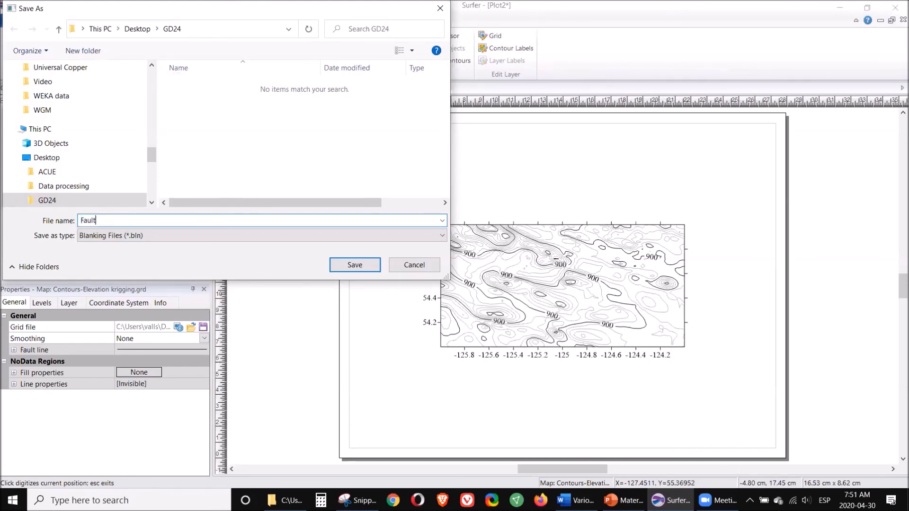
pyautogui.click(345, 266)
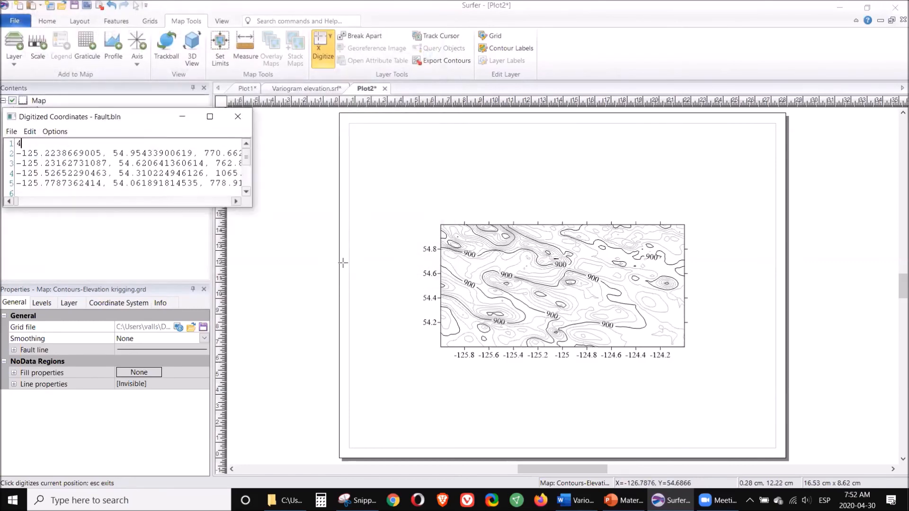
pyautogui.click(237, 116)
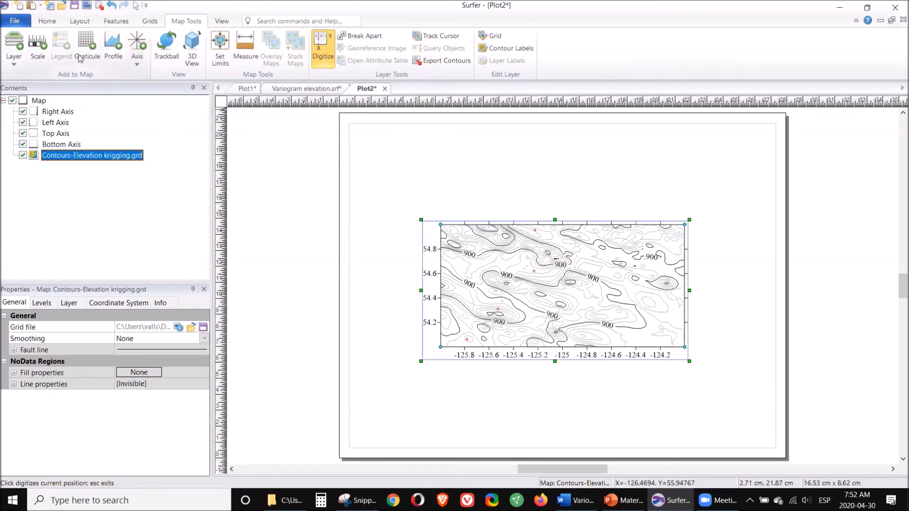
# Step: From the Variogram elevation plot, start gridding Data.xlsx again and import the modeled variogram into the advanced Kriging options
pyautogui.click(150, 22)
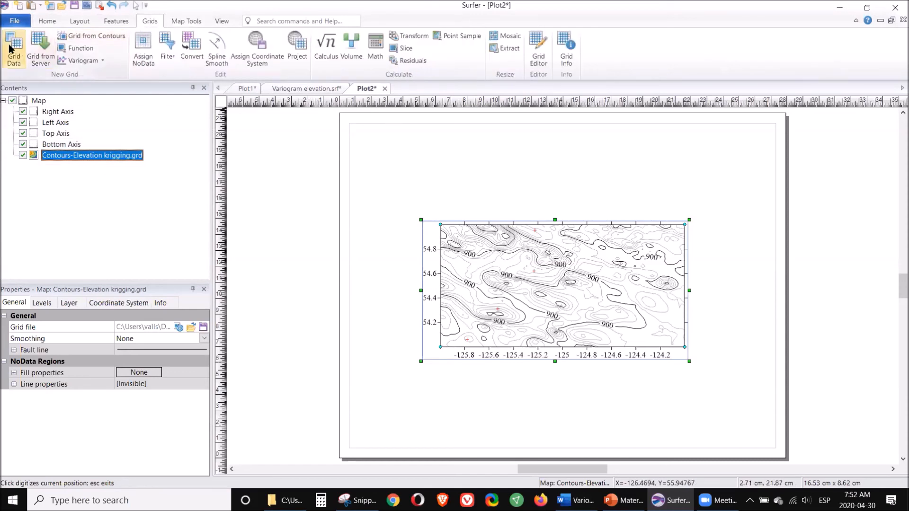
pyautogui.click(298, 91)
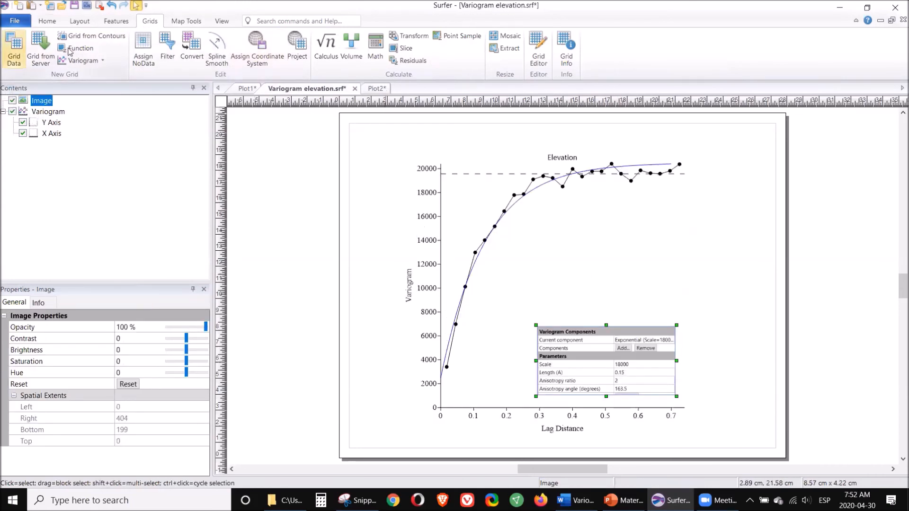
pyautogui.click(17, 47)
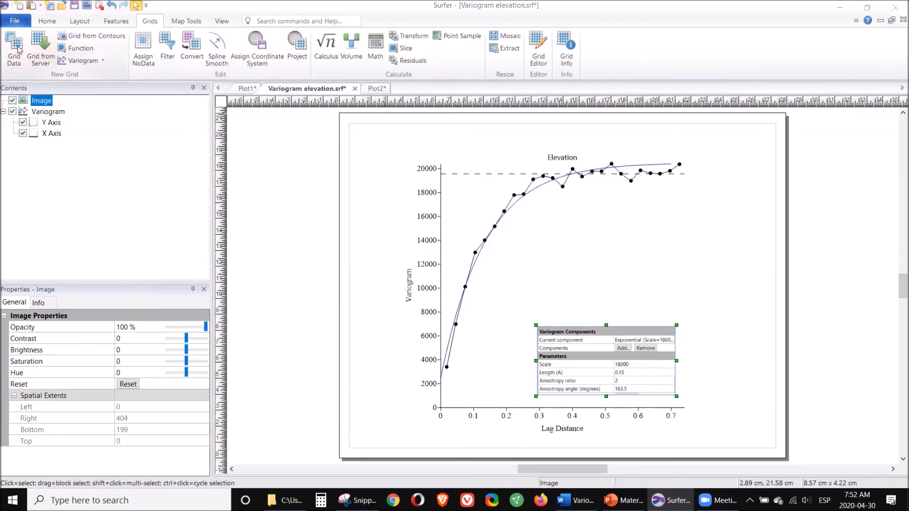
pyautogui.doubleClick(363, 153)
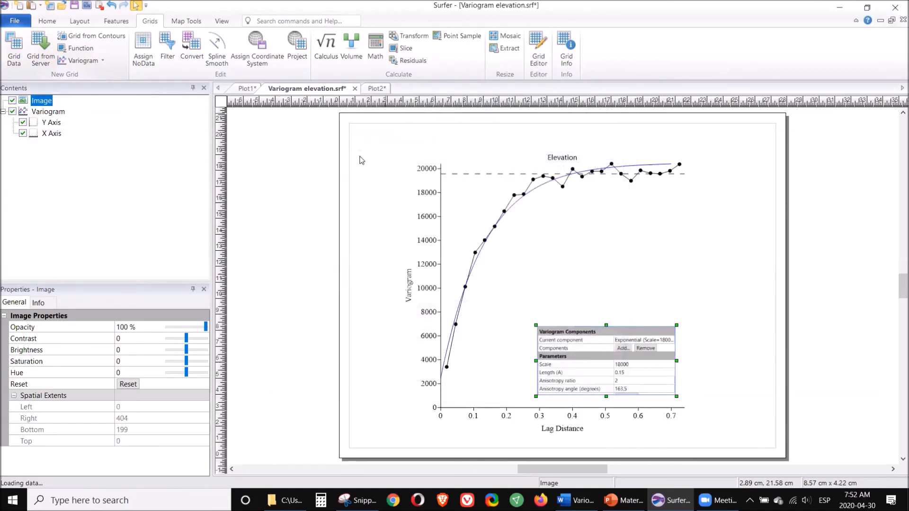
pyautogui.click(465, 207)
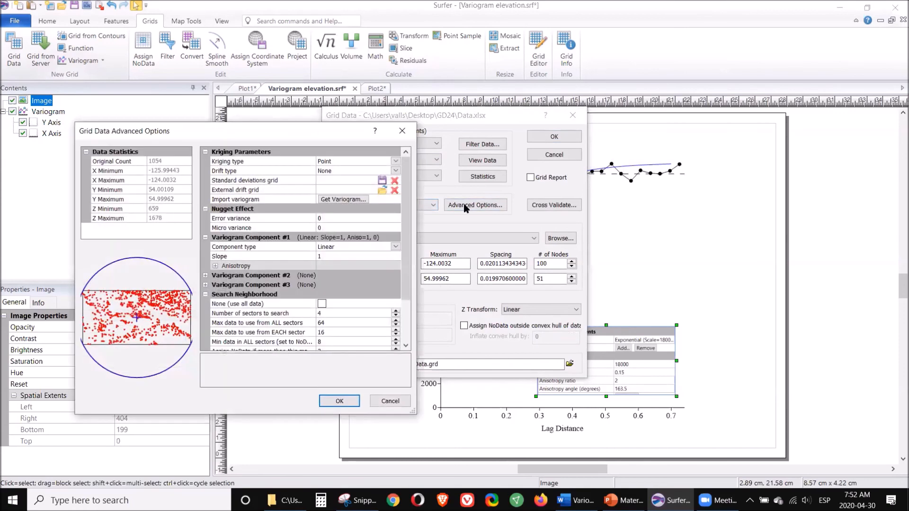
pyautogui.click(355, 199)
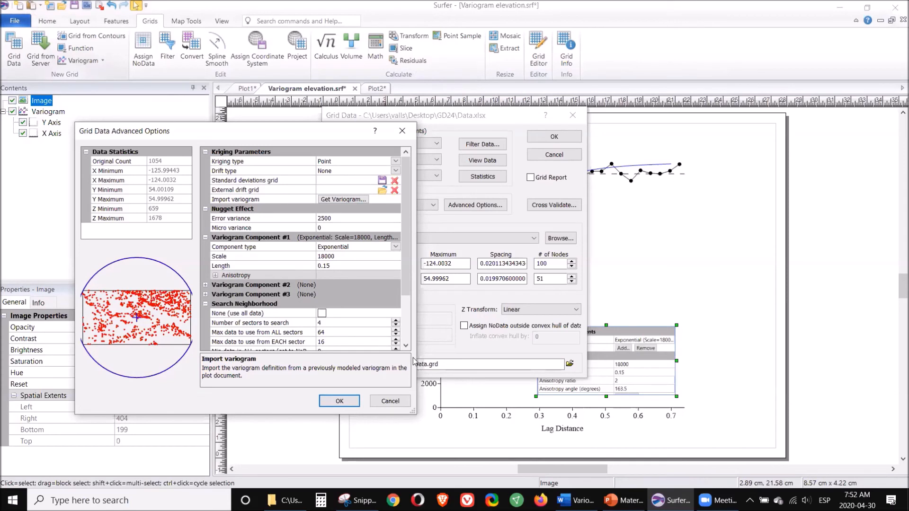
# Step: Load Fault.bln from the GD24 folder as the file containing breaklines for the Kriging grid
pyautogui.scroll(-3, 407, 292)
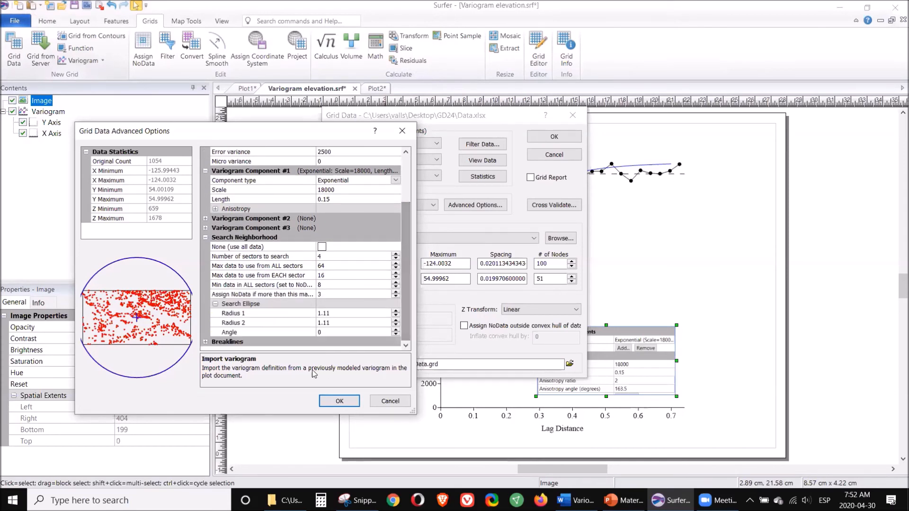
pyautogui.click(205, 342)
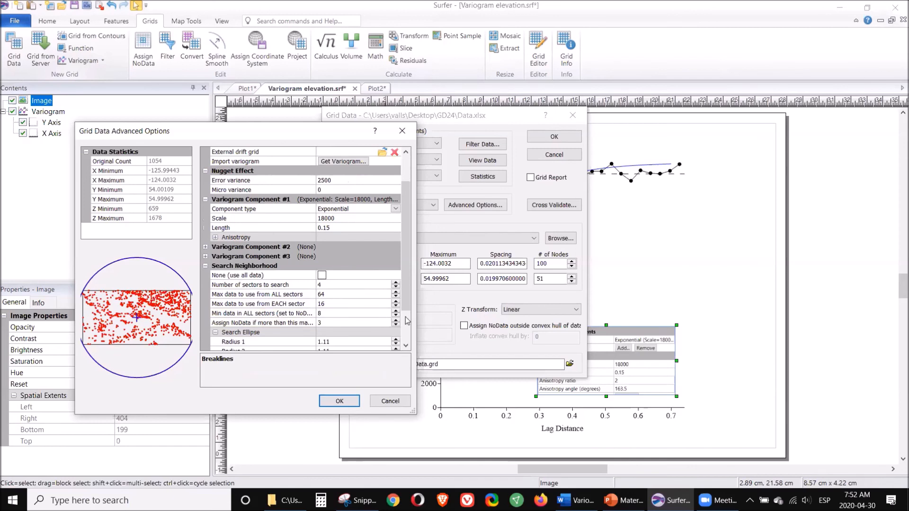
pyautogui.moveTo(406, 297); pyautogui.dragTo(407, 331)
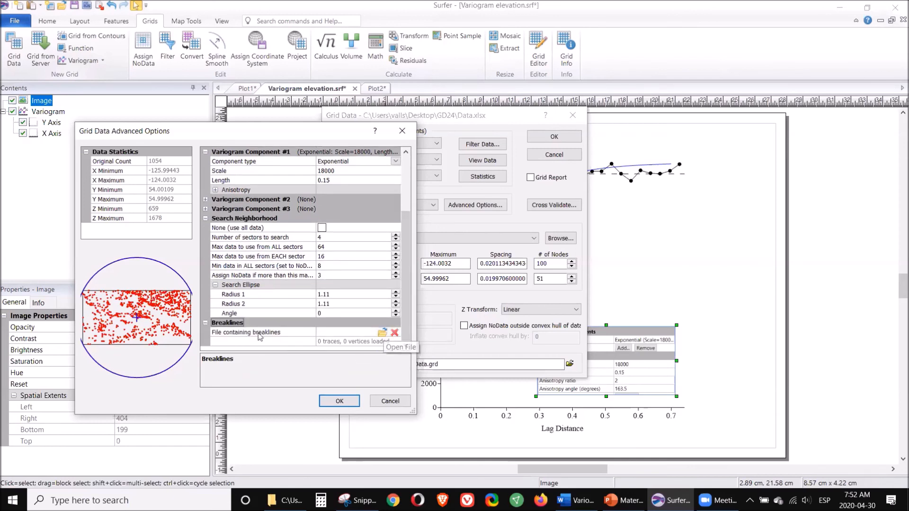
pyautogui.click(382, 334)
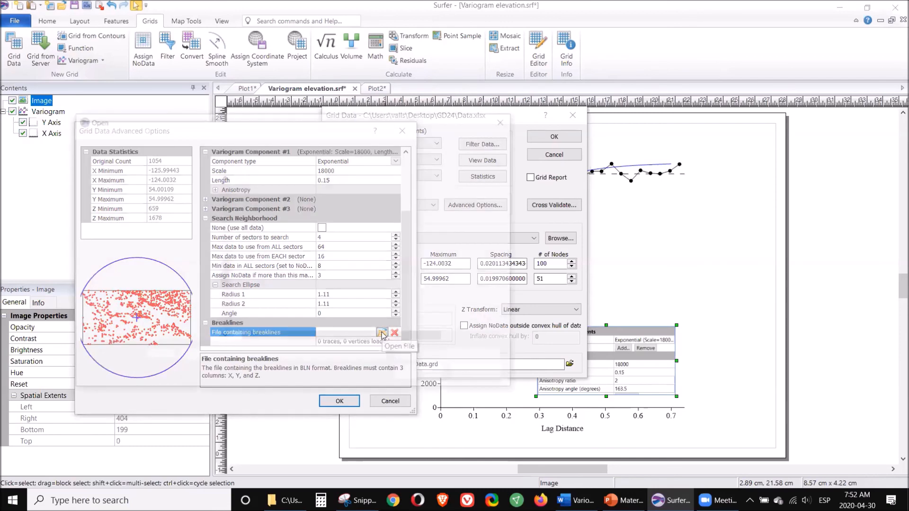
pyautogui.click(260, 197)
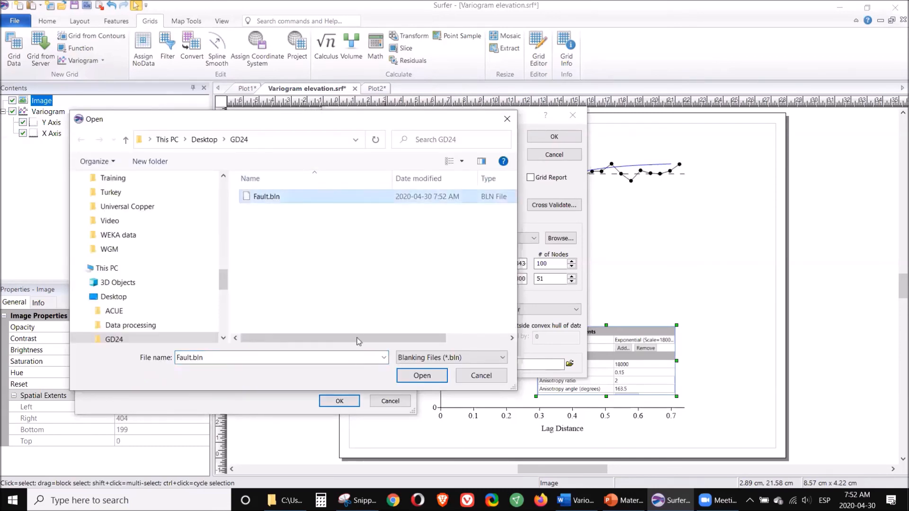
pyautogui.click(432, 375)
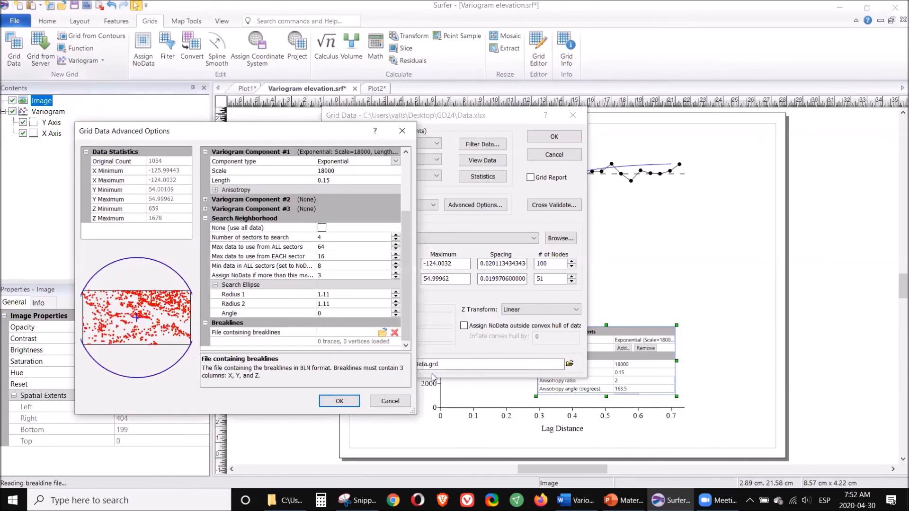
# Step: Accept the advanced options and create the Kriging grid as Elevation krigging with fault.grd in the GD24 folder
pyautogui.click(339, 401)
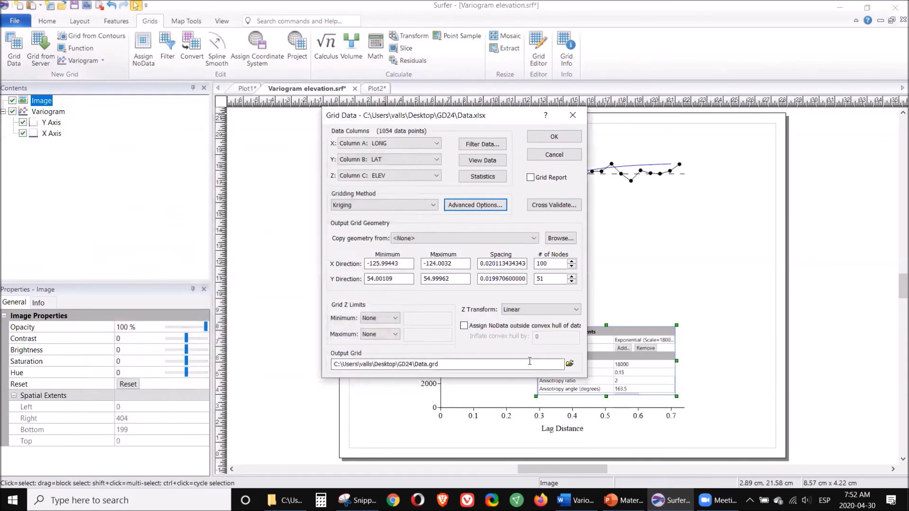
pyautogui.click(569, 364)
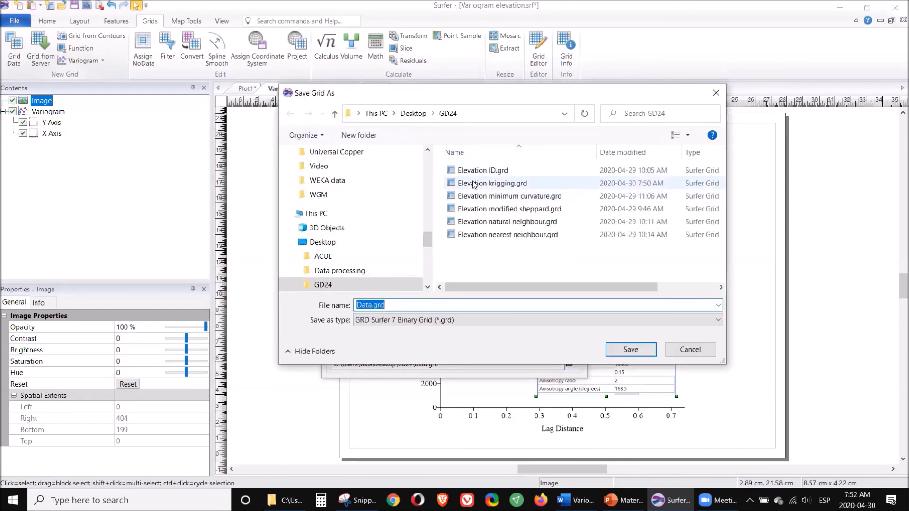
pyautogui.click(473, 184)
pyautogui.click(412, 305)
pyautogui.click(413, 306)
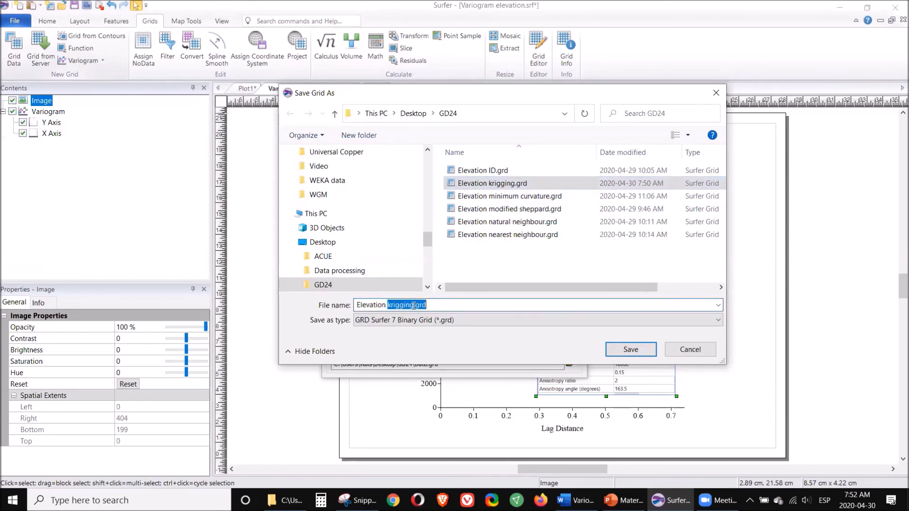
pyautogui.write('with fa')
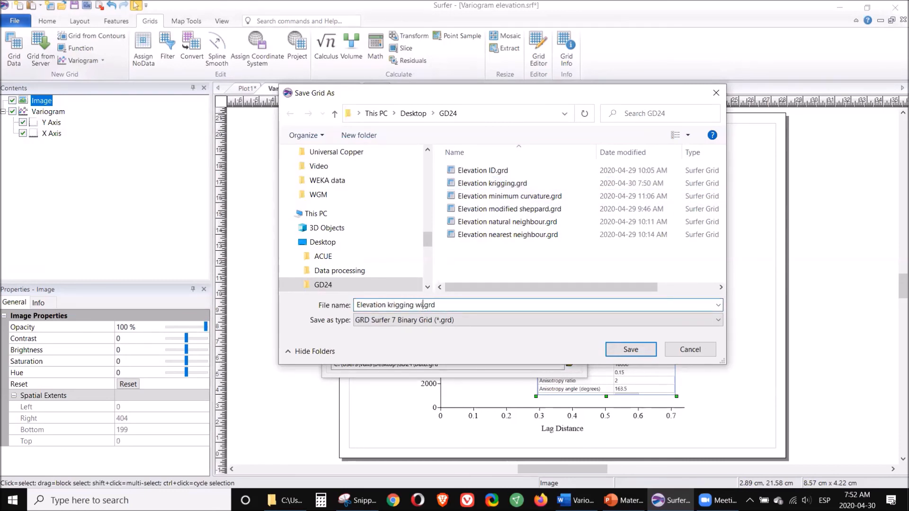
pyautogui.write('ult')
pyautogui.press('Return')
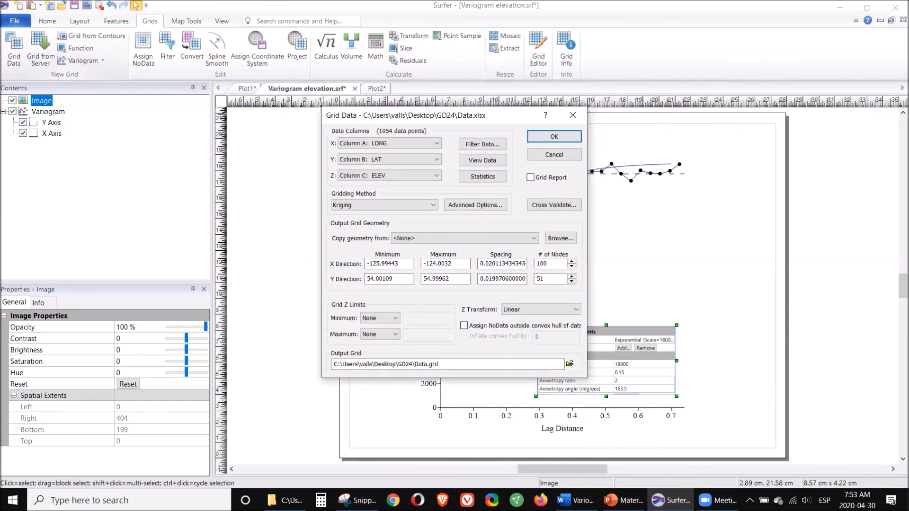
pyautogui.click(554, 137)
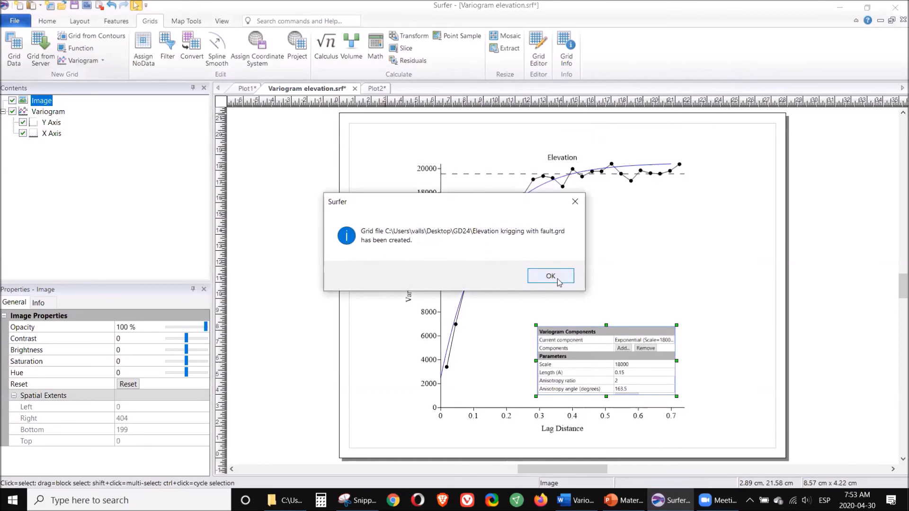
pyautogui.click(550, 276)
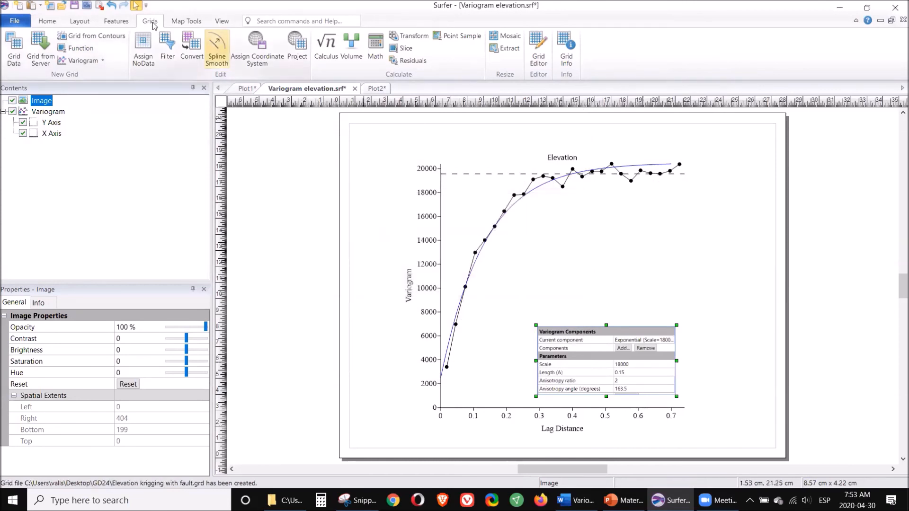
# Step: Start a new plot, create a contour map from Elevation krigging.grd, and move it to the upper half of the page
pyautogui.click(20, 6)
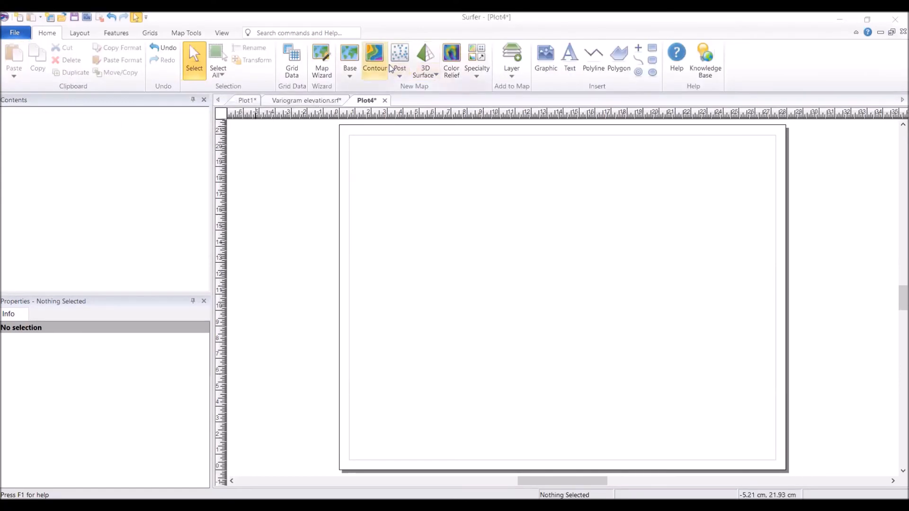
pyautogui.click(389, 64)
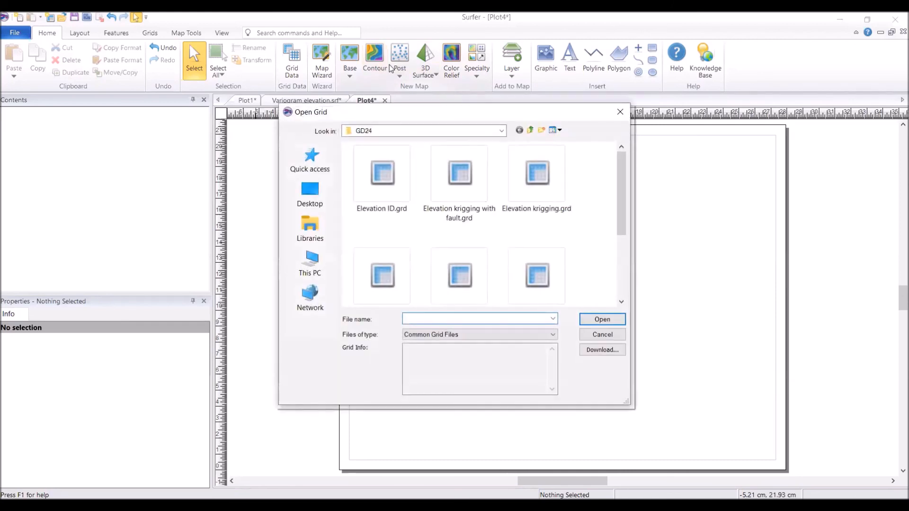
pyautogui.doubleClick(531, 178)
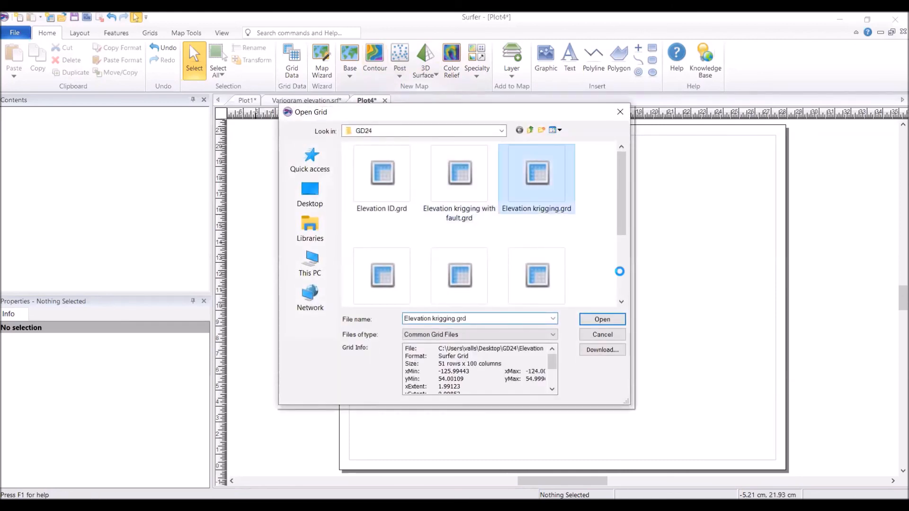
pyautogui.click(540, 247)
pyautogui.moveTo(539, 248); pyautogui.dragTo(547, 187)
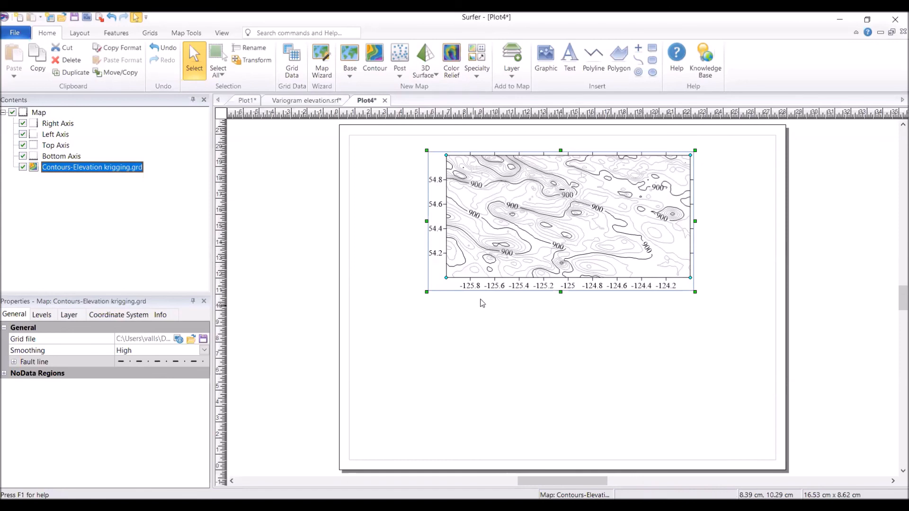
pyautogui.click(572, 373)
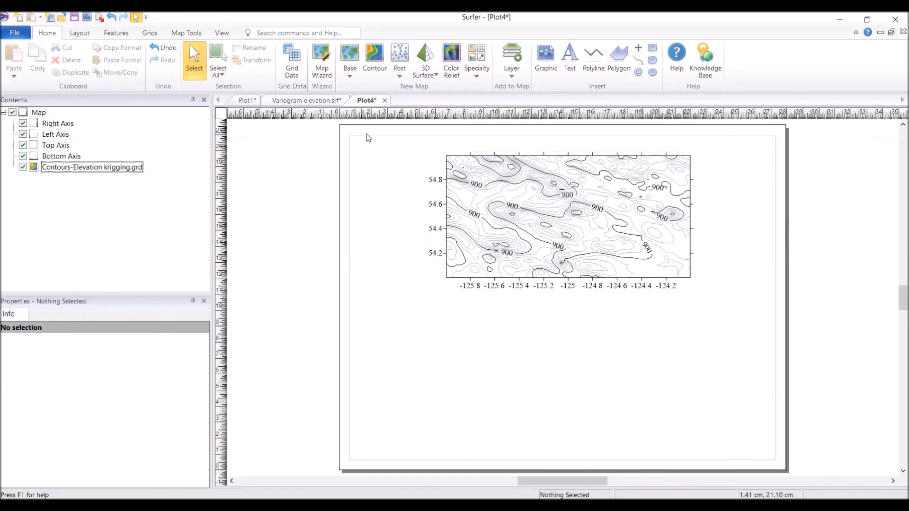
# Step: Create a contour map from Elevation krigging with fault.grd below the first map and add Fault.bln to it as a base layer
pyautogui.click(380, 71)
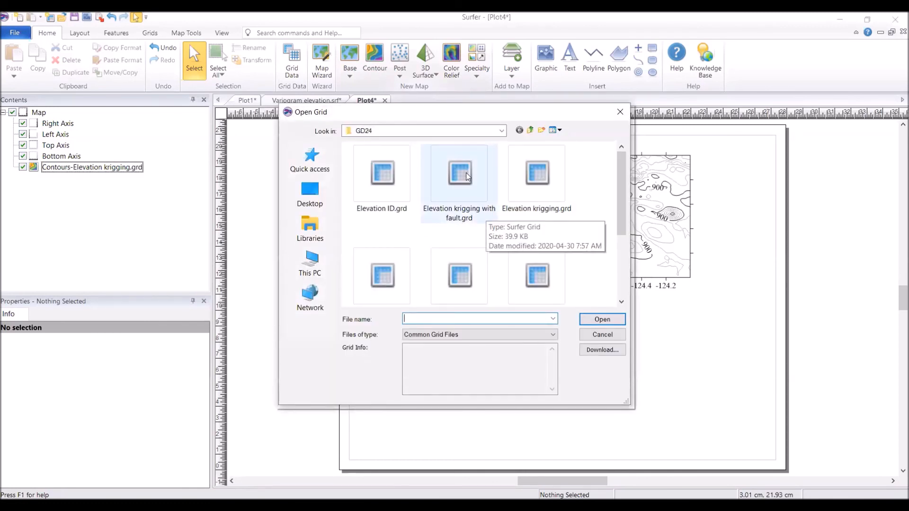
pyautogui.doubleClick(487, 216)
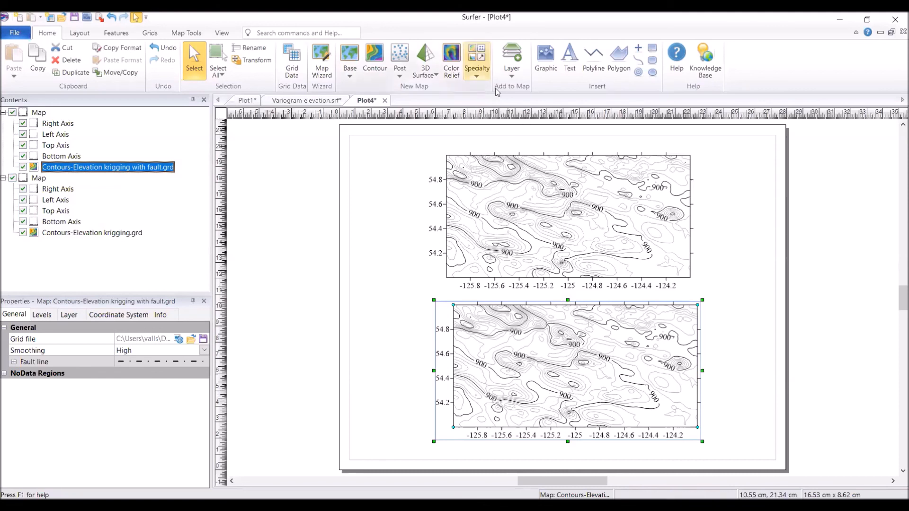
pyautogui.click(511, 67)
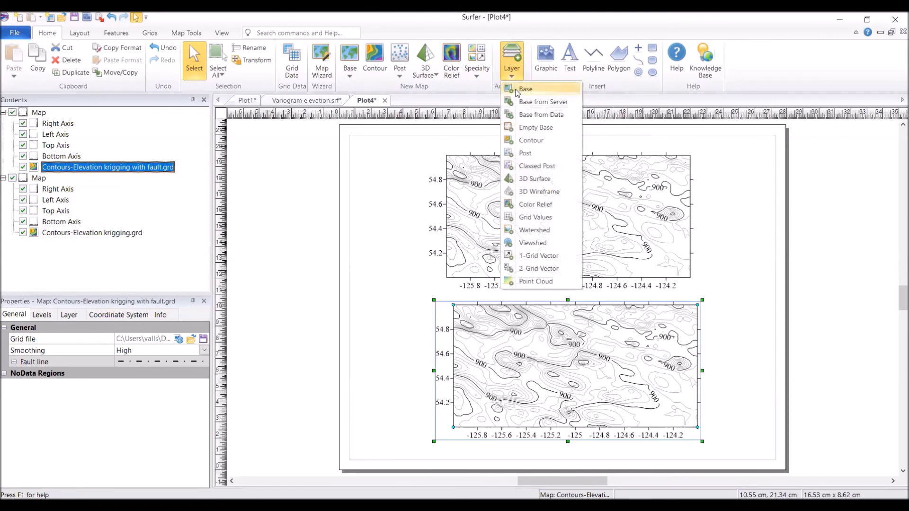
pyautogui.click(517, 90)
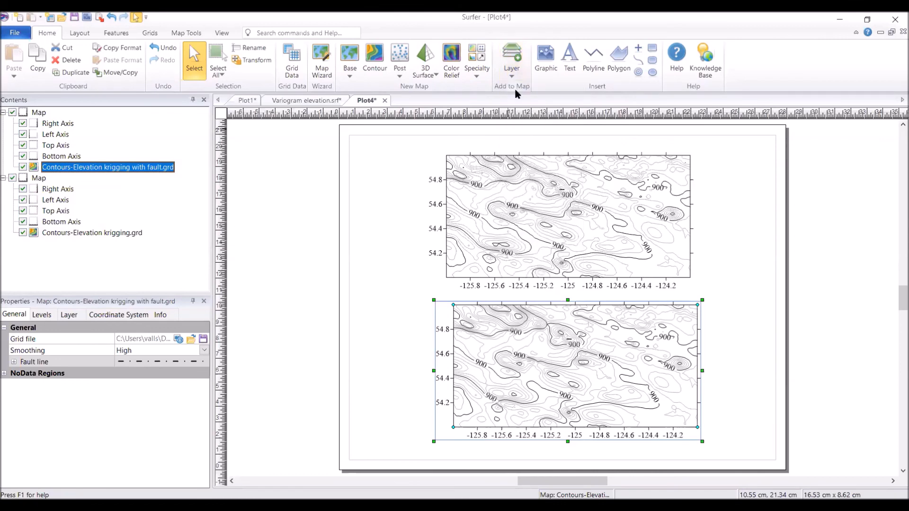
pyautogui.click(484, 198)
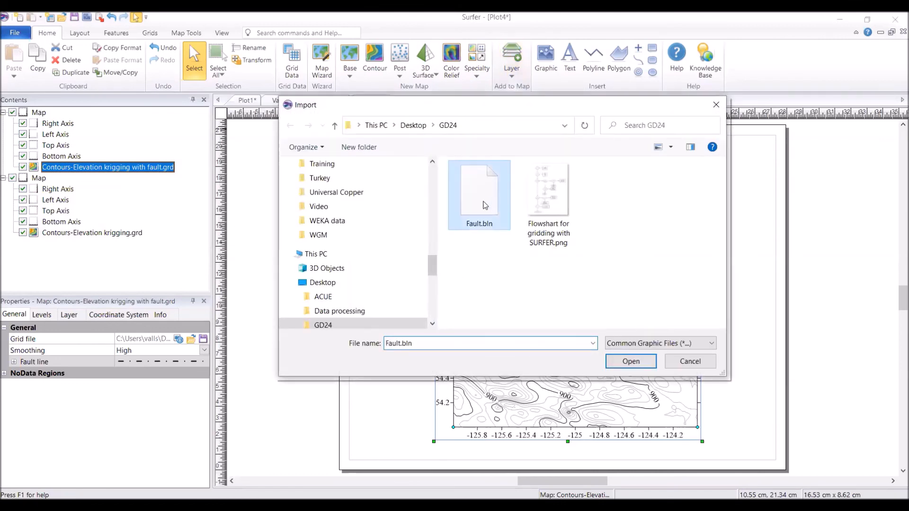
pyautogui.click(629, 362)
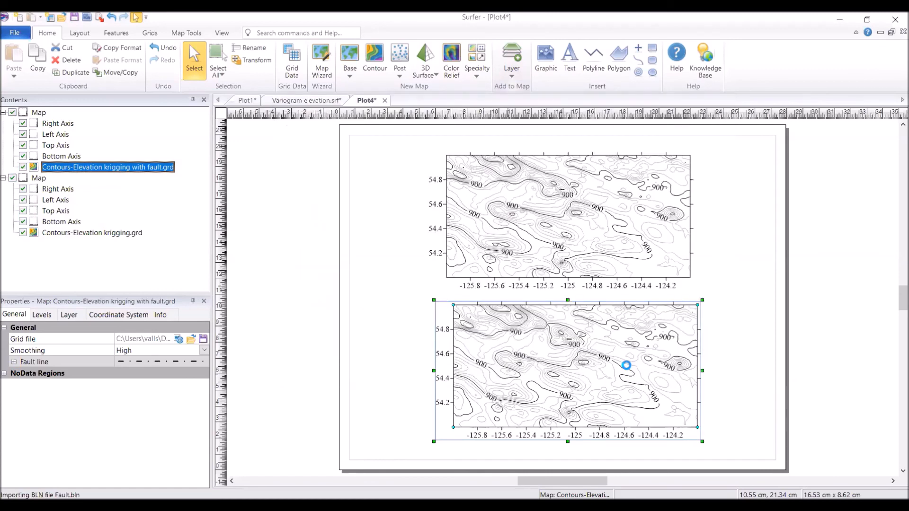